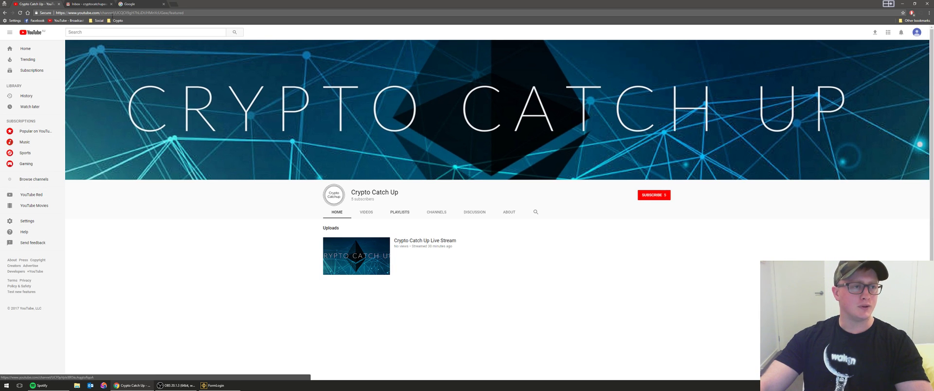
Step: Load the binance.com homepage in the Google start page tab
click(141, 5)
text(binance)
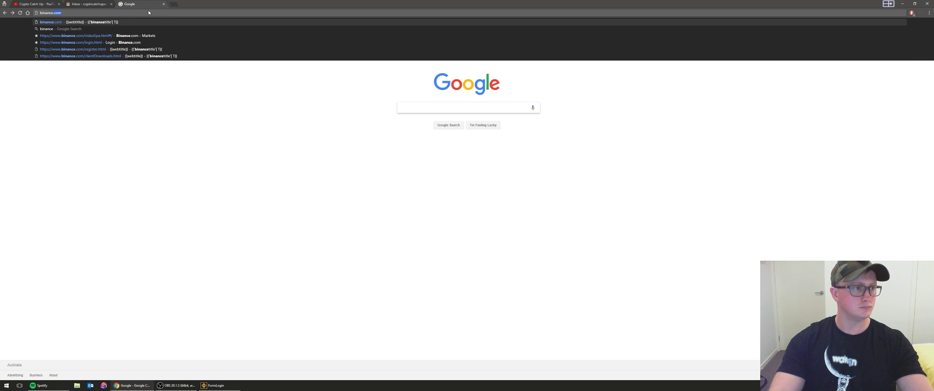
key(Return)
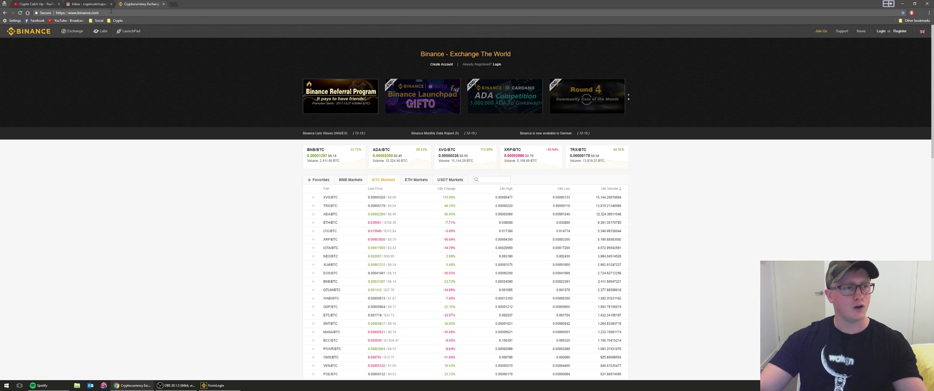
click(106, 13)
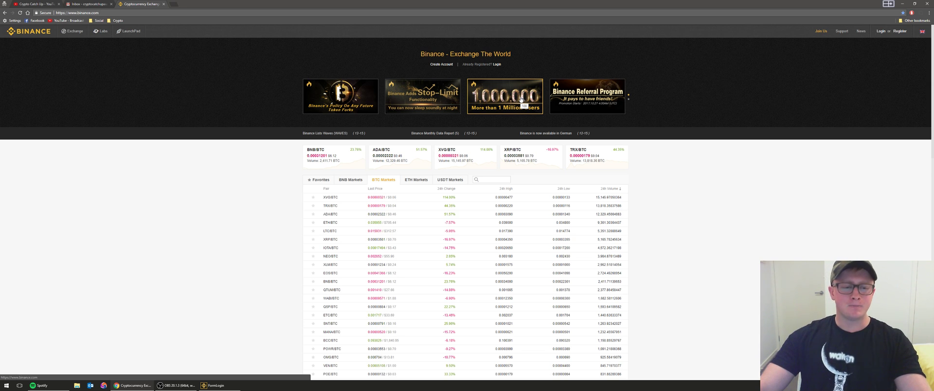
Step: Scroll through the BTC markets table to the footer and open the Download link
scroll(351, 138, down, 3)
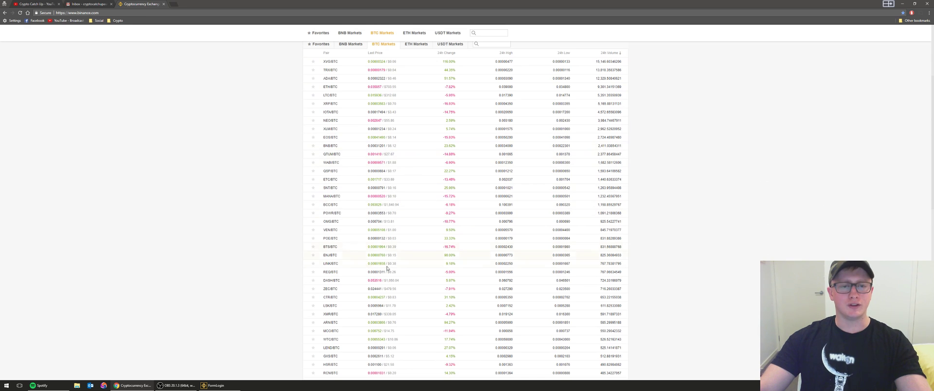
scroll(447, 243, up, 3)
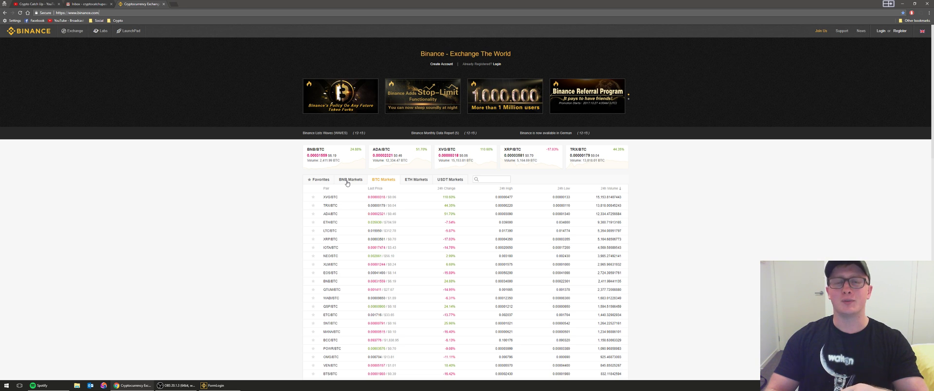
scroll(657, 234, down, 4)
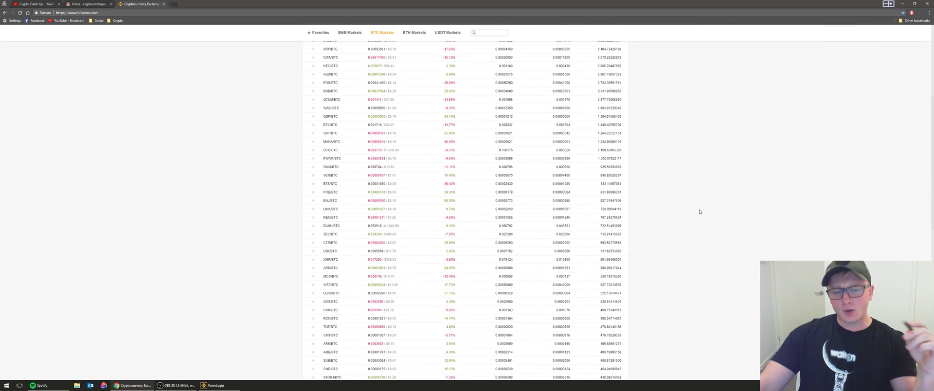
scroll(700, 211, down, 5)
scroll(702, 224, down, 4)
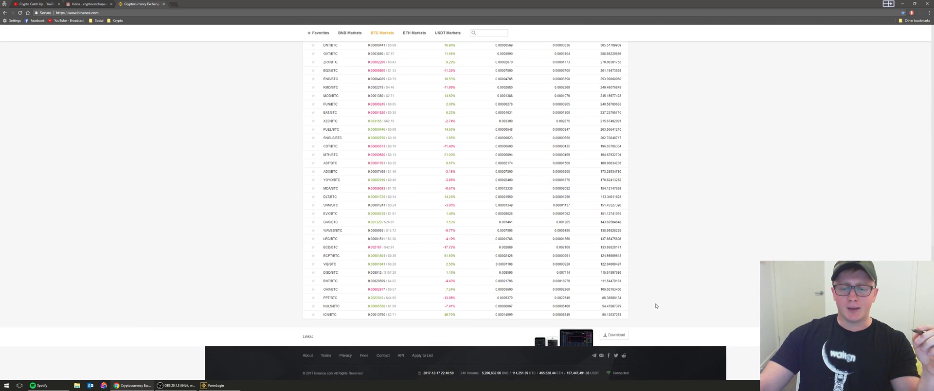
click(608, 339)
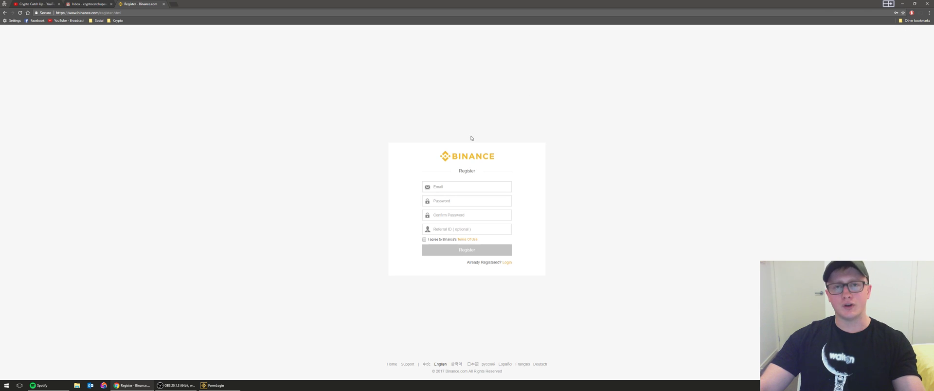
Step: Fill in the account e-mail, password, confirmation and a pasted referral ID, accept the terms, and submit
click(449, 189)
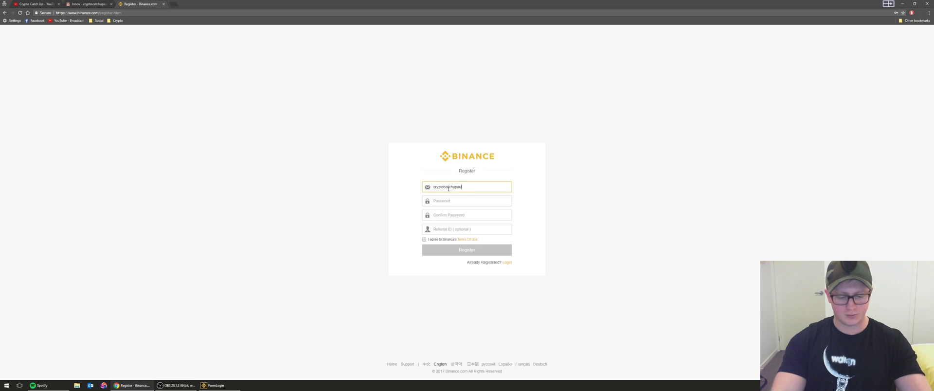
key(Tab)
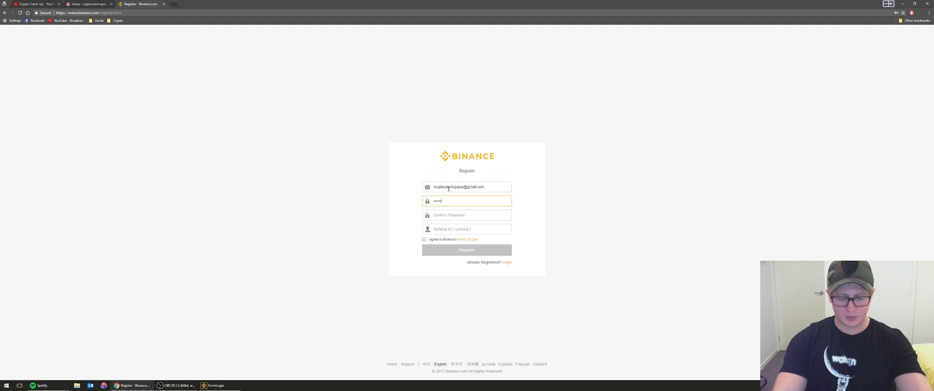
key(Tab)
text(•)
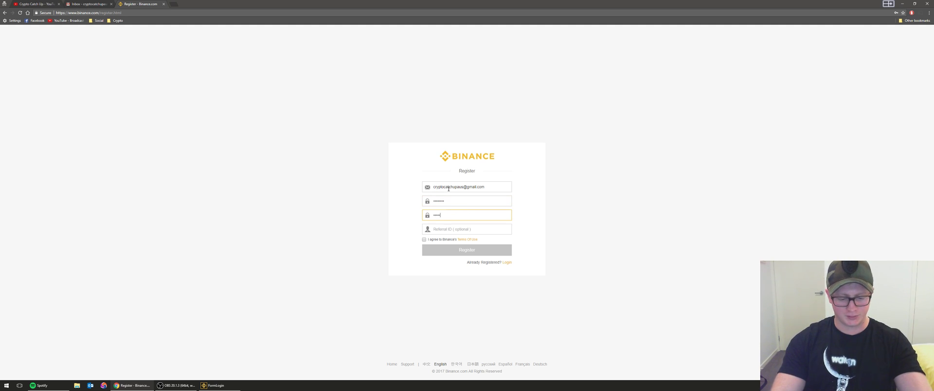
text(•)
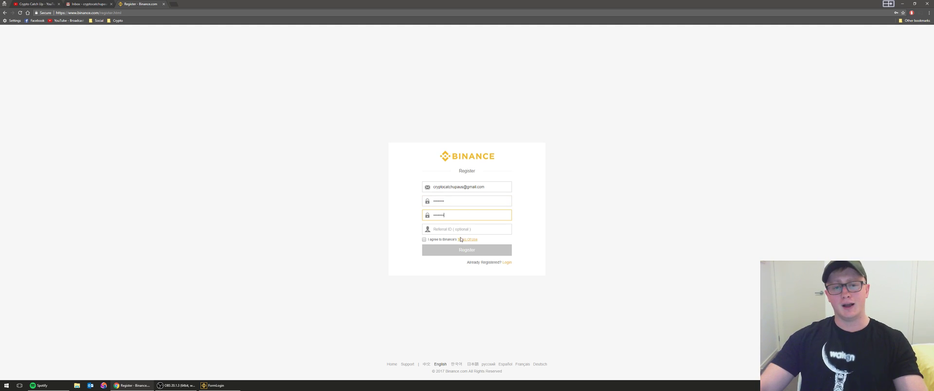
key(Tab)
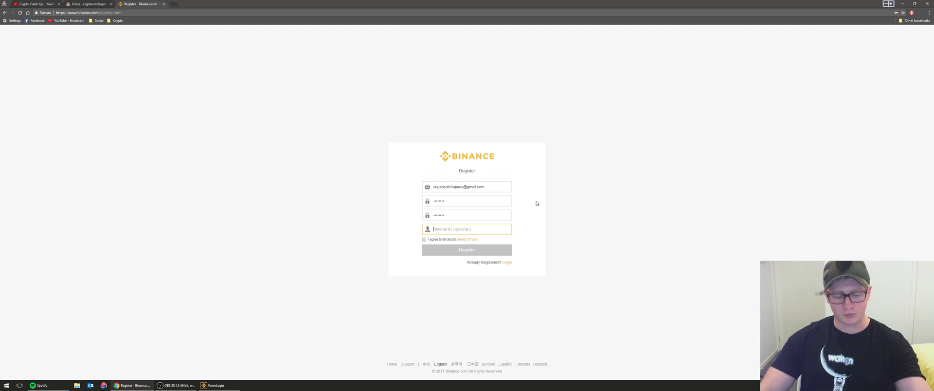
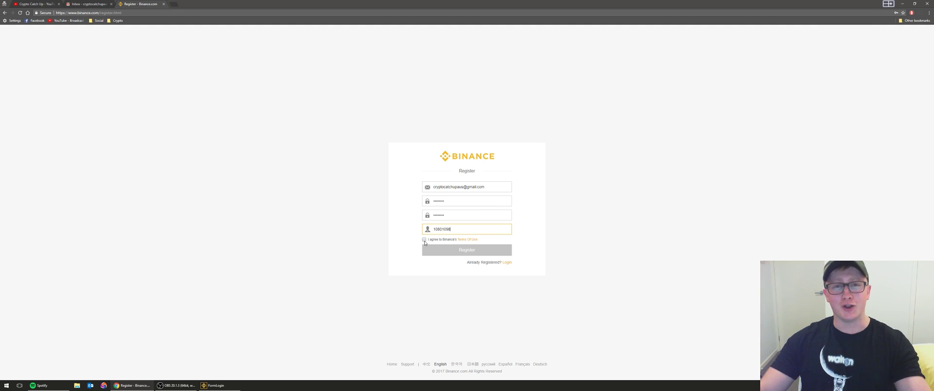
click(424, 239)
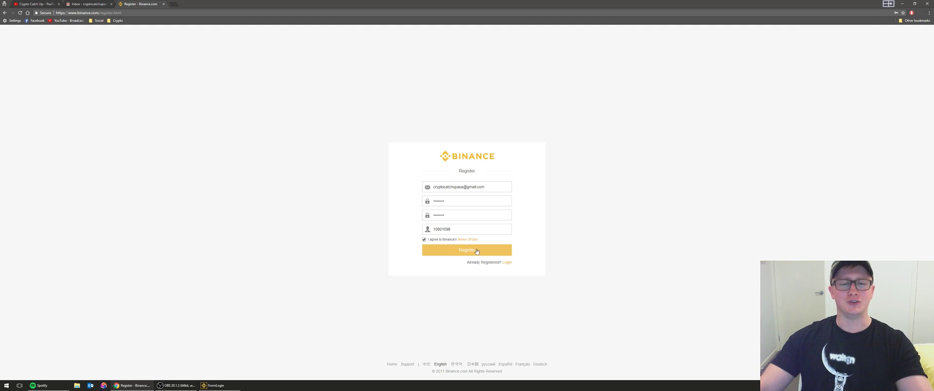
click(477, 251)
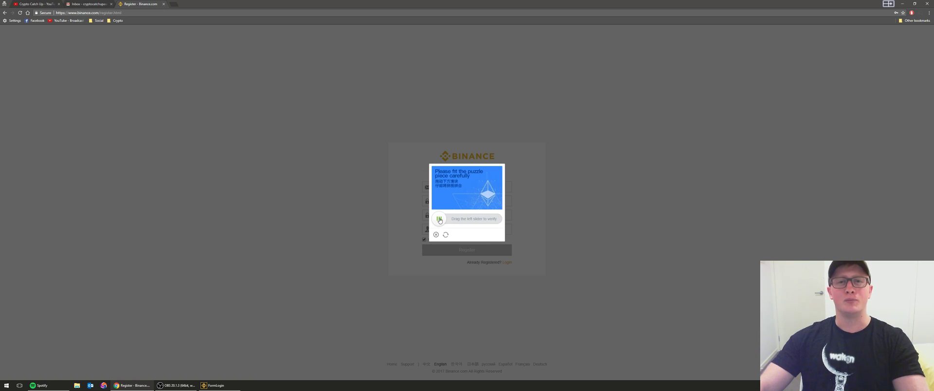
Step: Drag the captcha slider, retrying until the puzzle piece fits its gap
drag(440, 220, 474, 220)
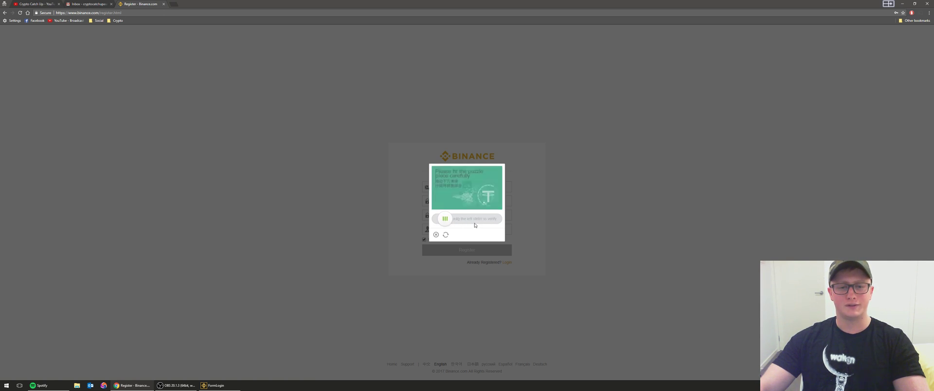
drag(439, 220, 468, 219)
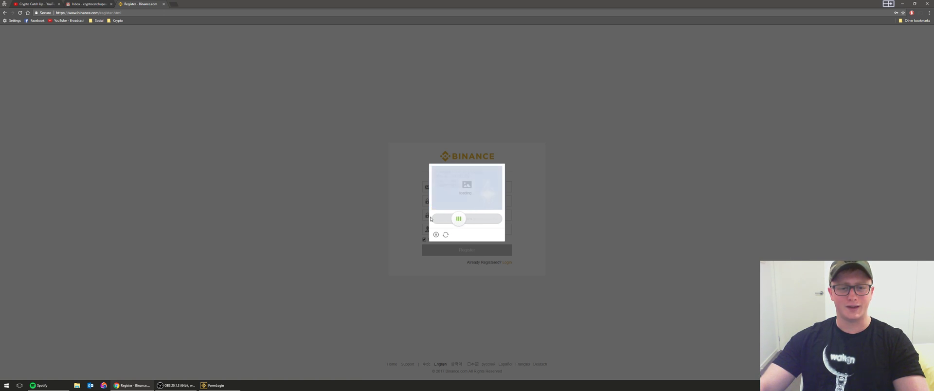
drag(445, 222, 461, 220)
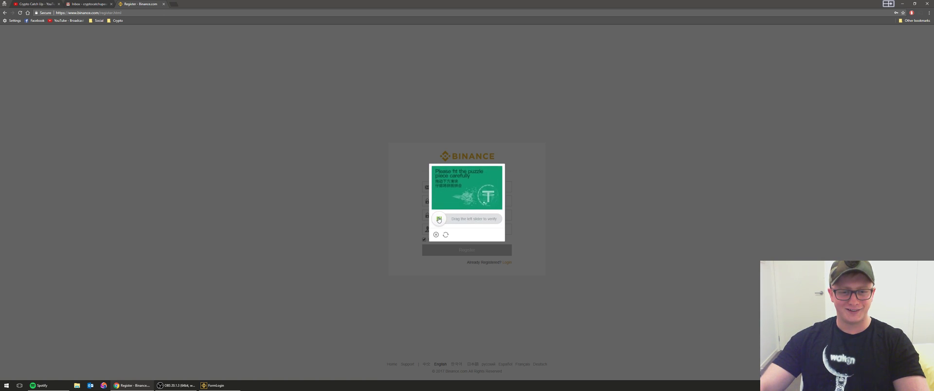
drag(439, 220, 472, 218)
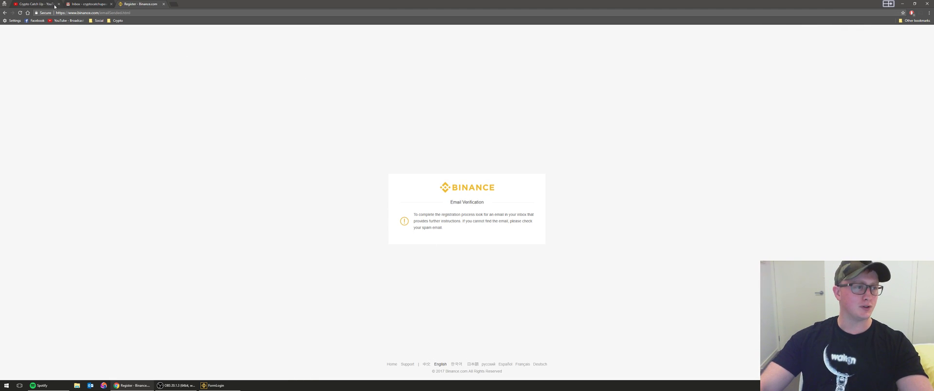
click(83, 3)
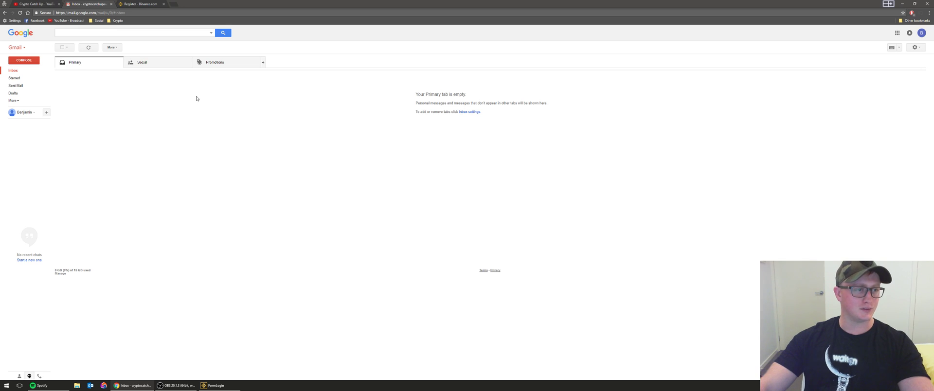
click(89, 51)
click(194, 77)
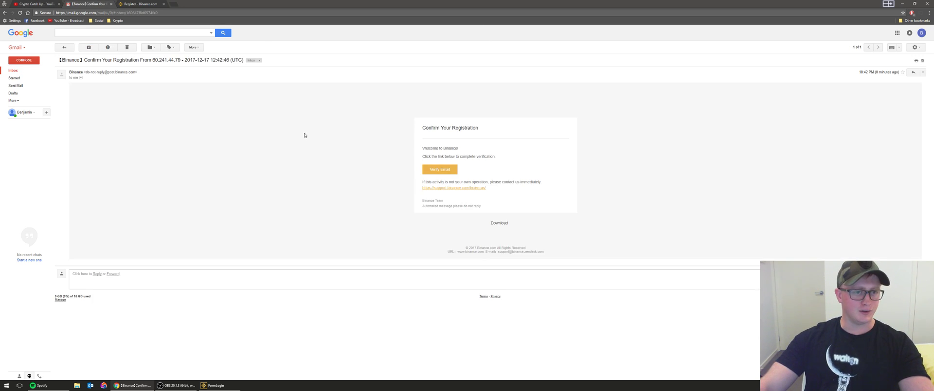
click(439, 169)
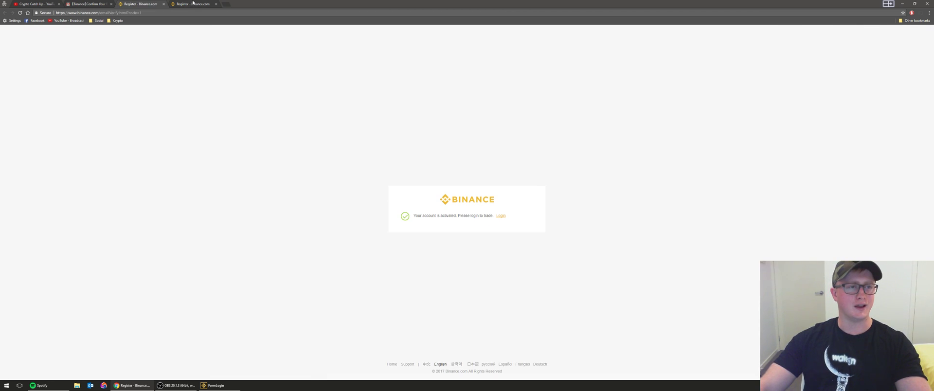
click(216, 3)
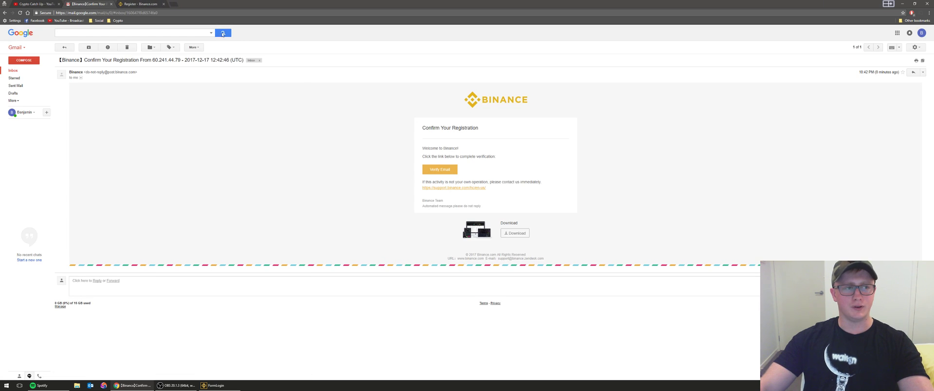
click(142, 3)
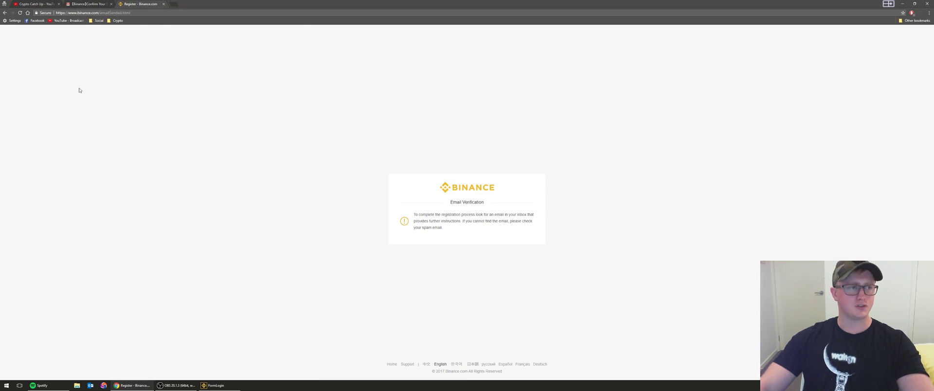
Step: Go back to the login page, highlight its site-address warning, and focus the empty email field
click(5, 13)
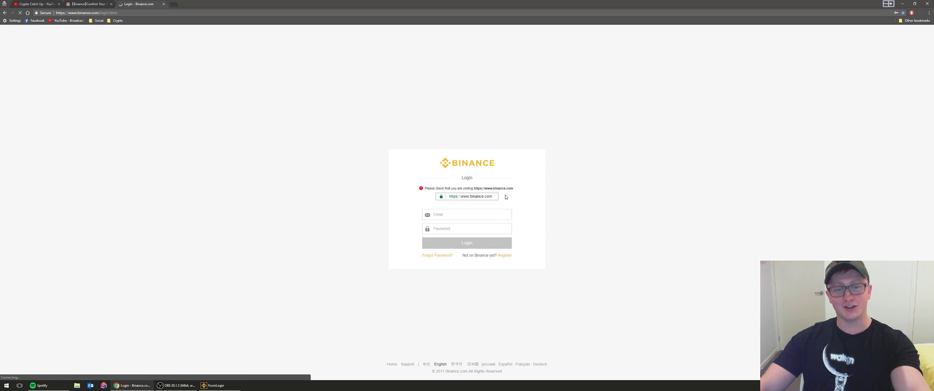
drag(509, 200, 499, 202)
click(485, 197)
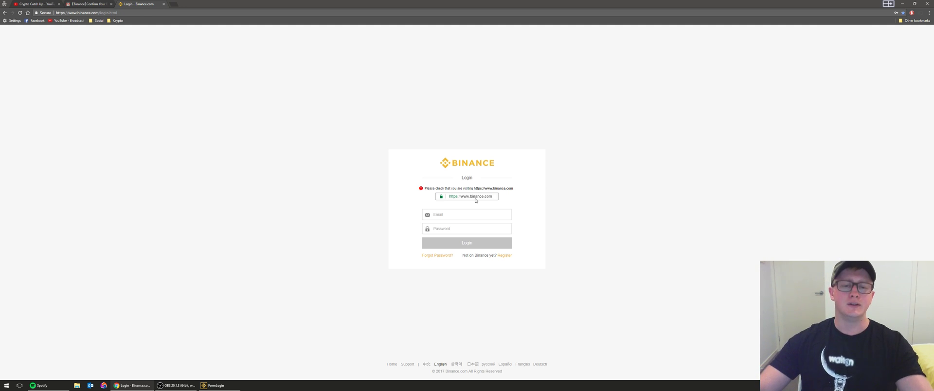
click(470, 214)
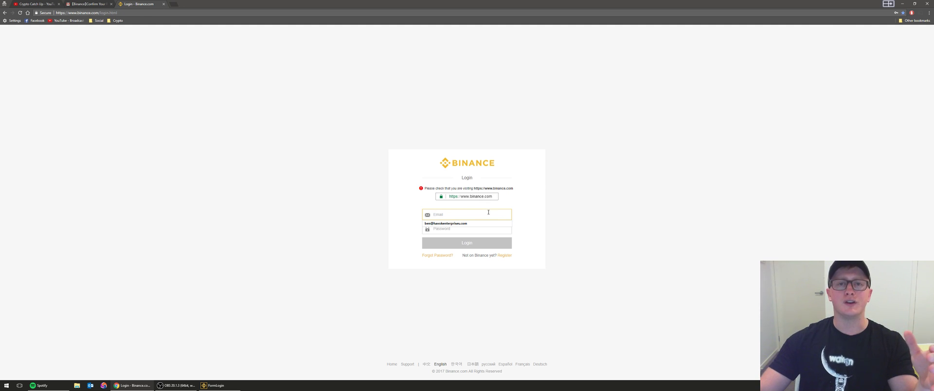
click(523, 218)
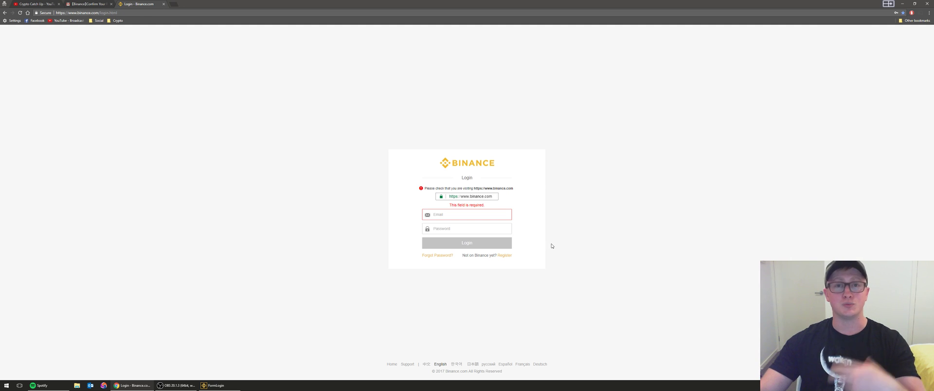
Step: Log in with the account e-mail and password, then pass the slider puzzle check
click(444, 213)
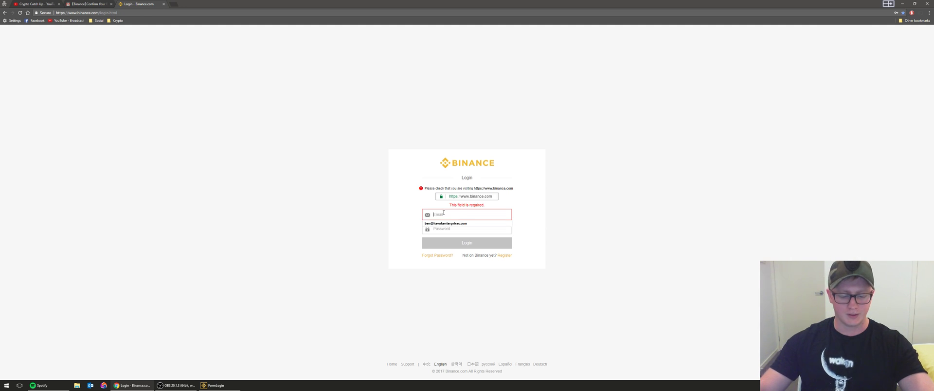
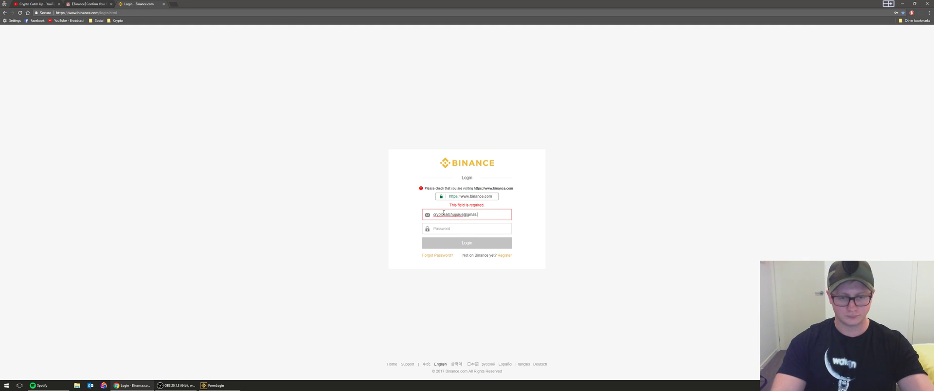
key(Tab)
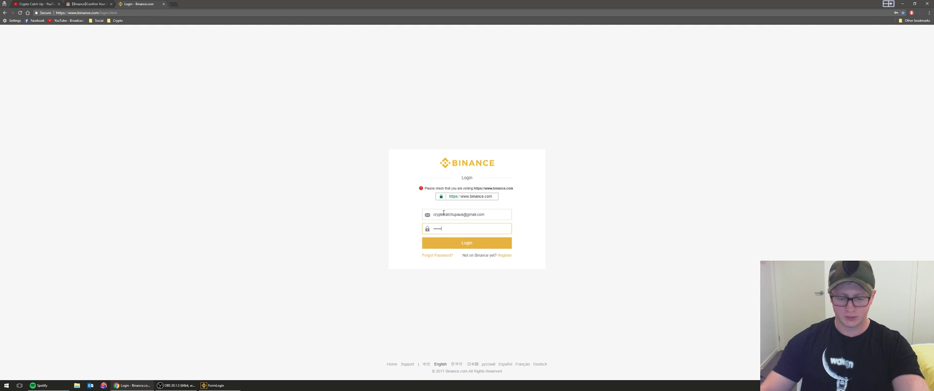
key(Return)
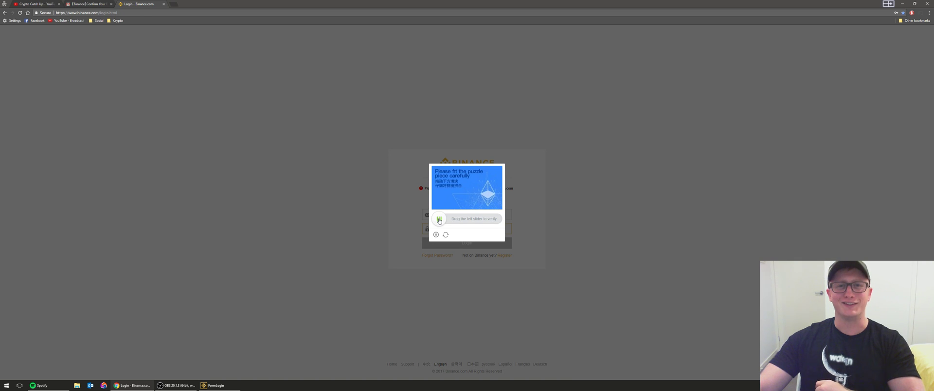
drag(439, 220, 464, 223)
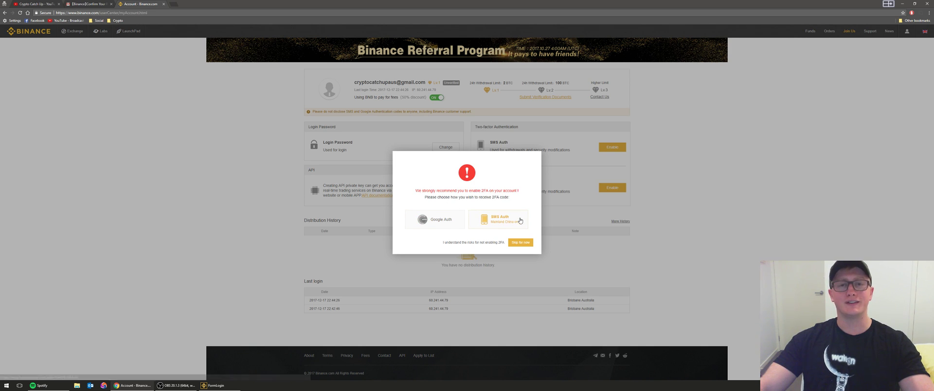
Step: Preview the Google Authenticator setup page, go back, and skip two-factor authentication for now
click(434, 224)
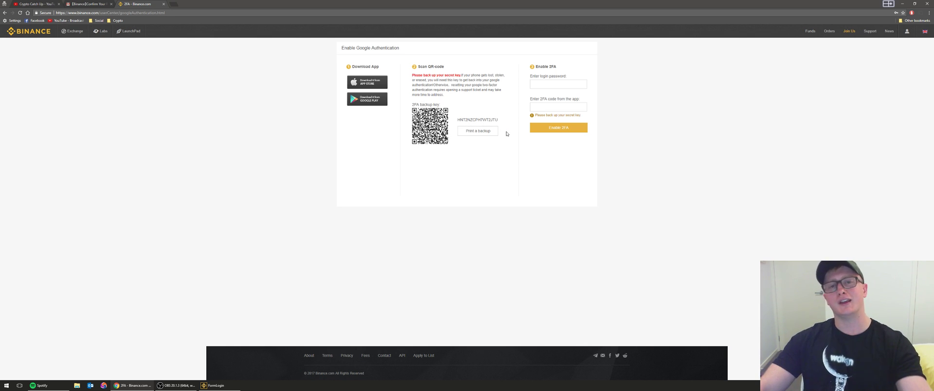
click(6, 13)
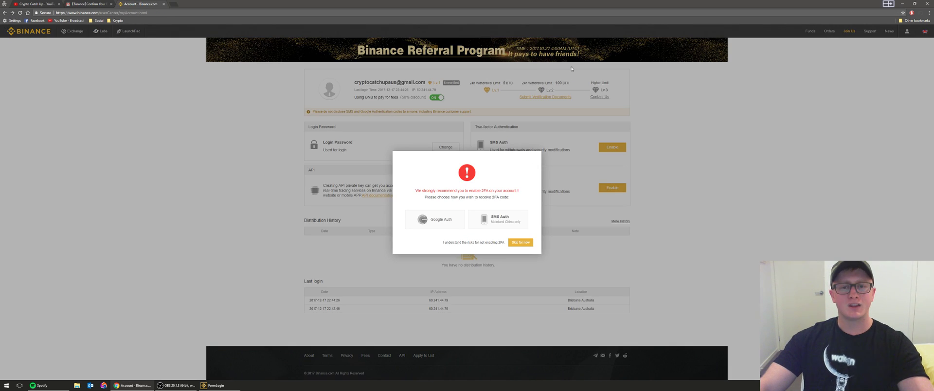
click(520, 243)
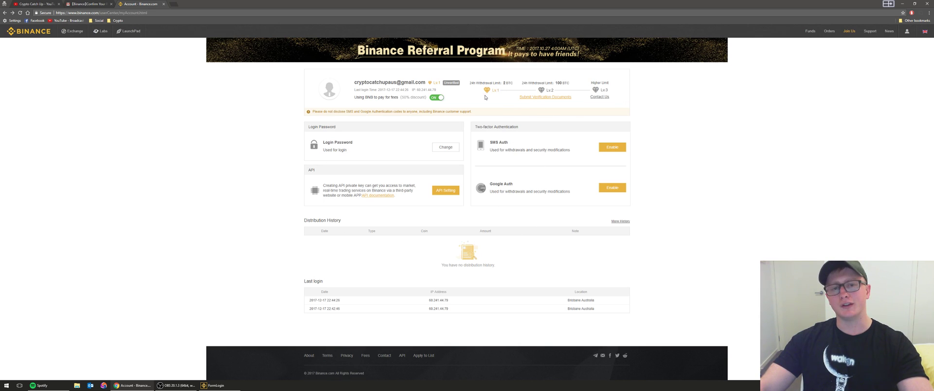
Step: Switch off the 'Using BNB to pay for fees' toggle on the account overview
drag(358, 97, 368, 102)
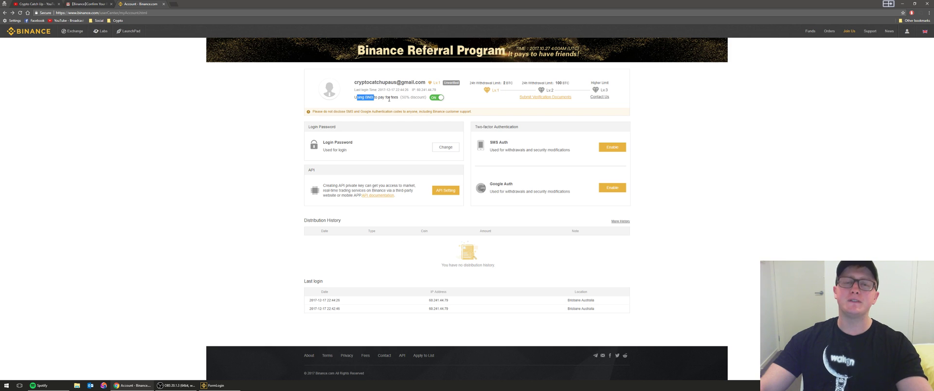
click(438, 98)
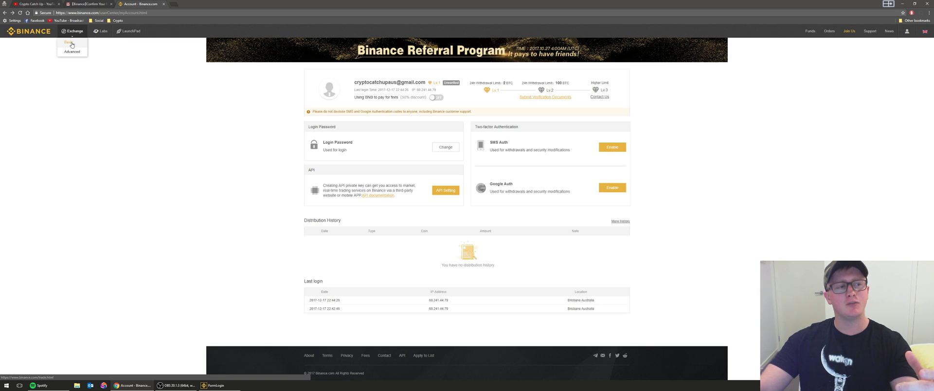
mouse_move(73, 30)
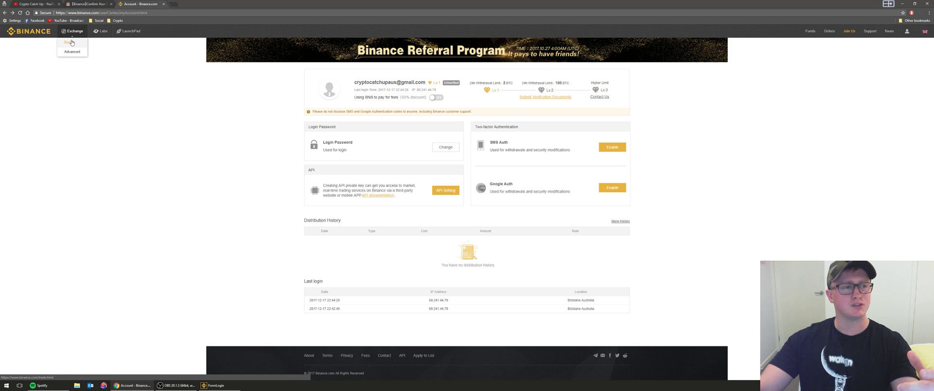
Step: Open the Basic BNB/BTC exchange page and cycle the order book through bids-only, asks-only, then combined views
click(69, 44)
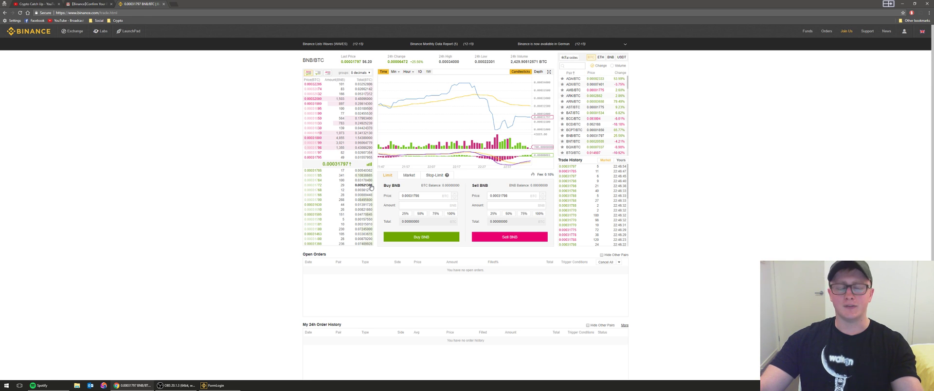
click(317, 74)
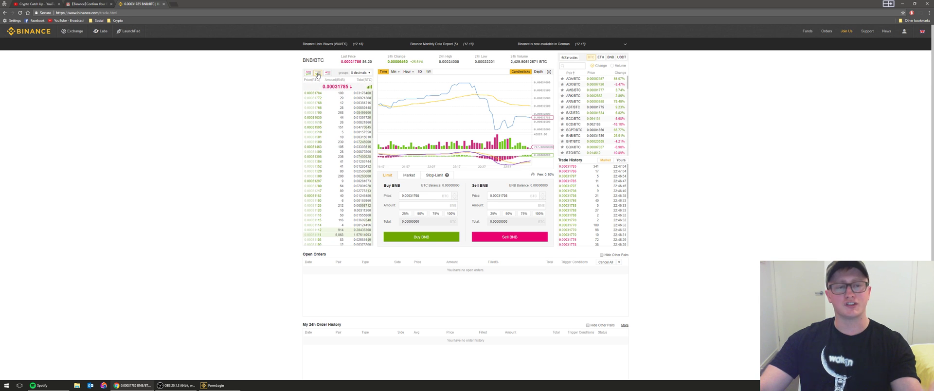
click(327, 73)
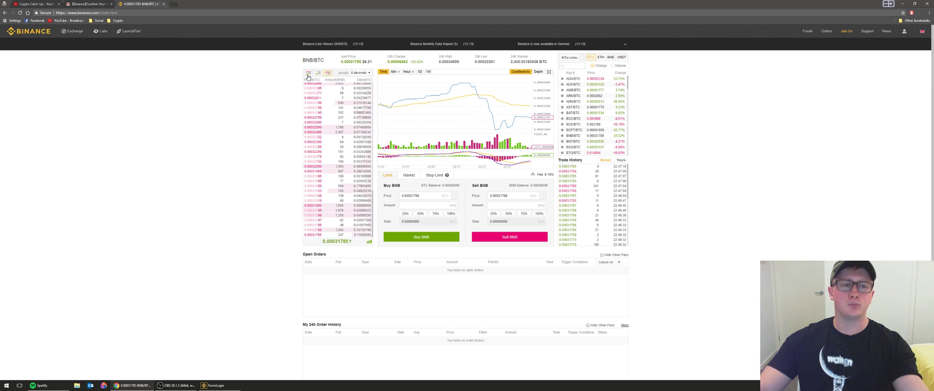
click(308, 73)
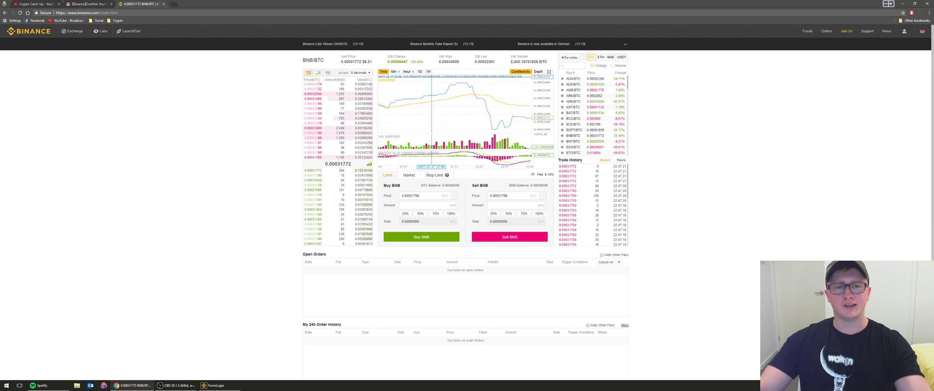
Step: Set the BNB/BTC chart to 1h candles, then briefly highlight BTC in the pair name
click(409, 72)
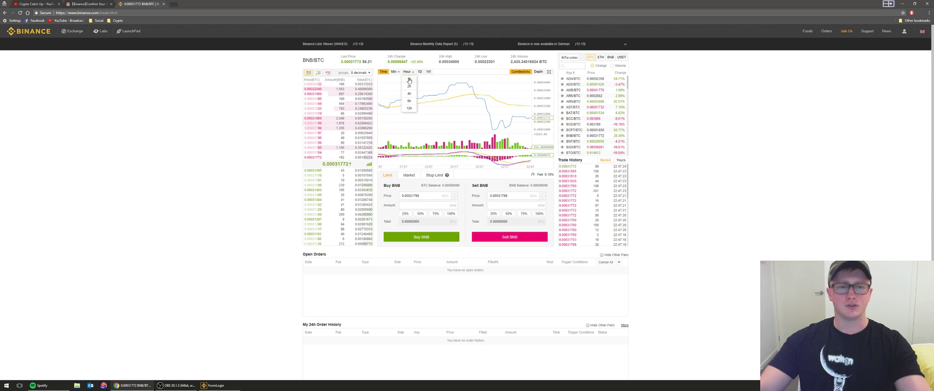
click(409, 80)
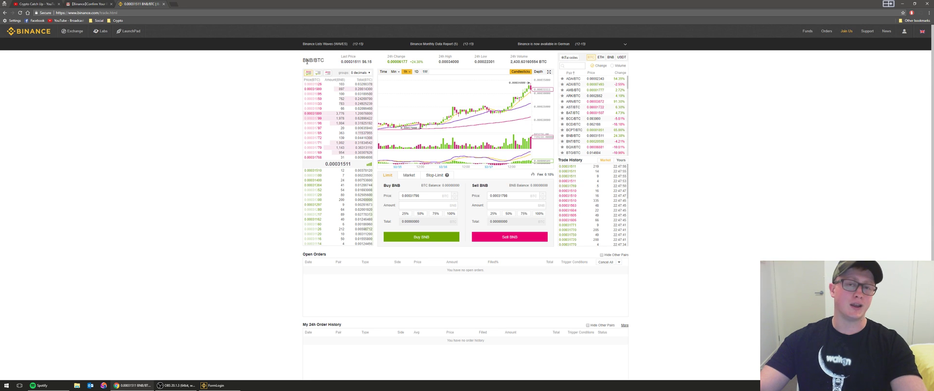
drag(327, 59, 314, 60)
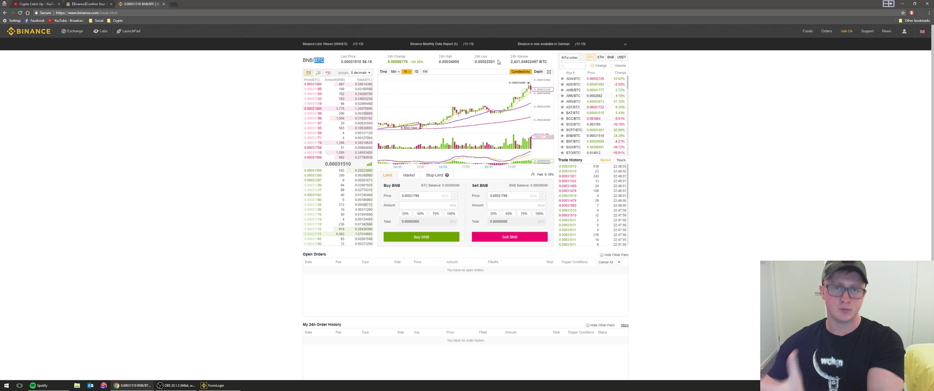
click(555, 59)
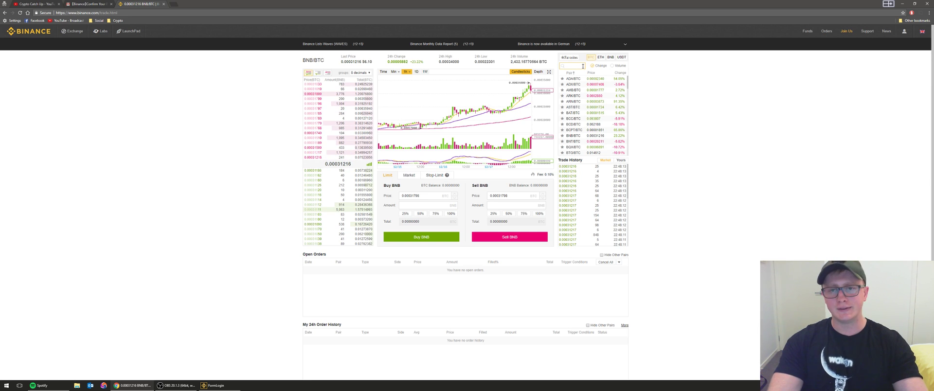
Step: Search the pair list for 'ada' and open the ADA/BTC trading page
click(582, 65)
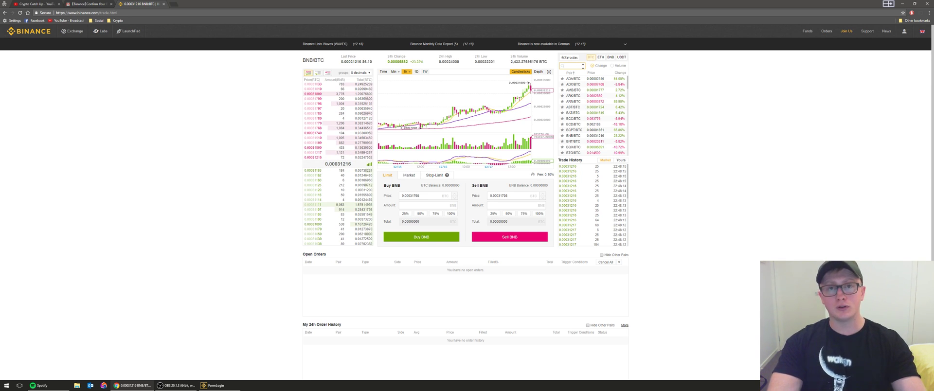
text(ada)
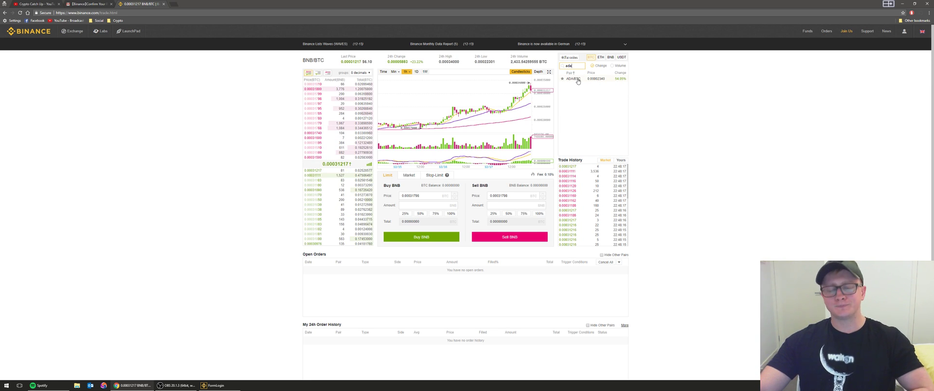
click(575, 79)
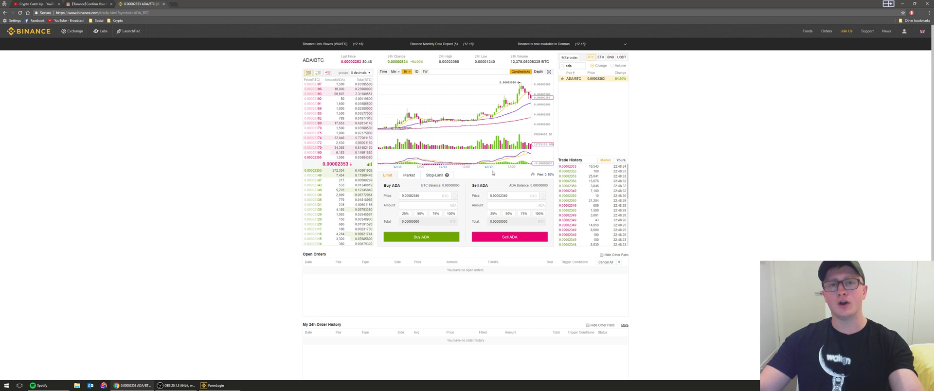
triple_click(459, 185)
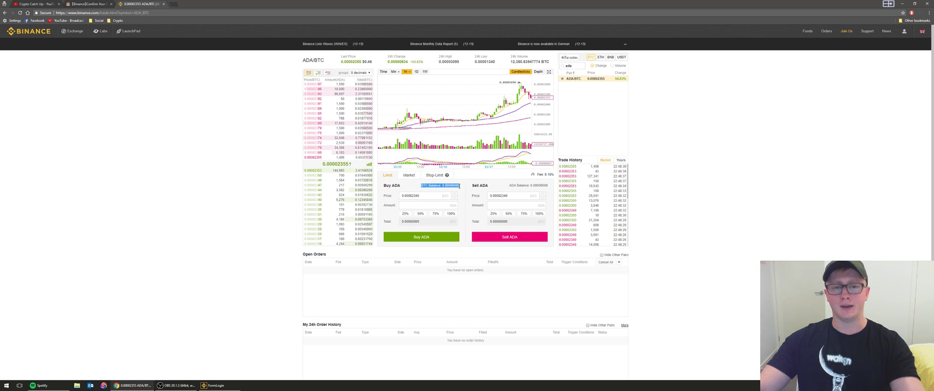
click(424, 195)
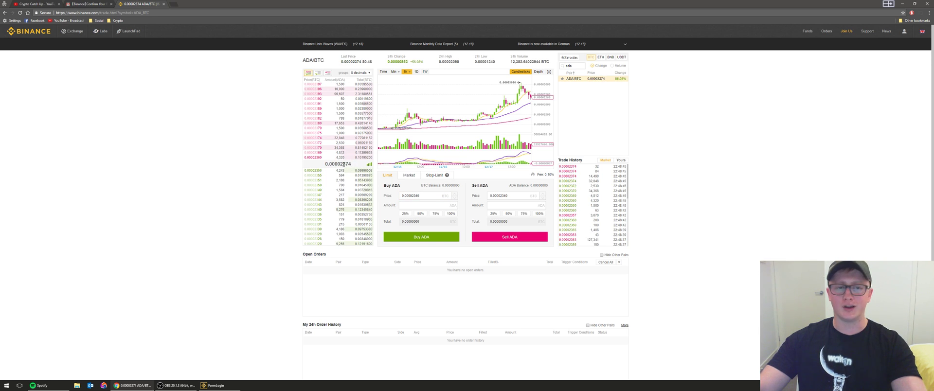
click(424, 197)
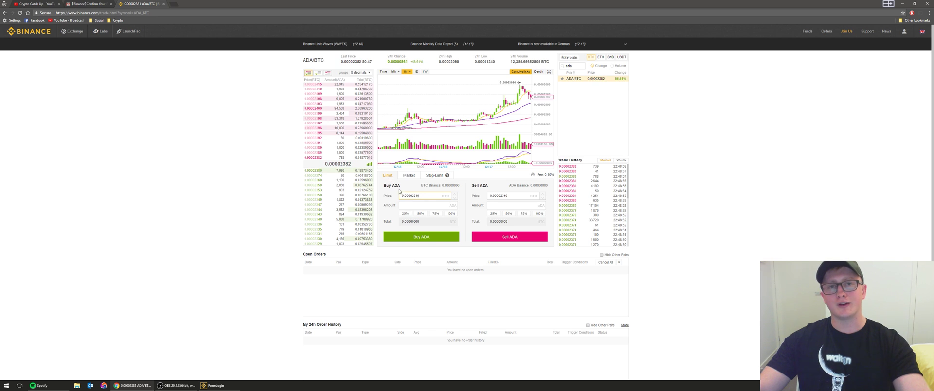
drag(420, 196, 412, 196)
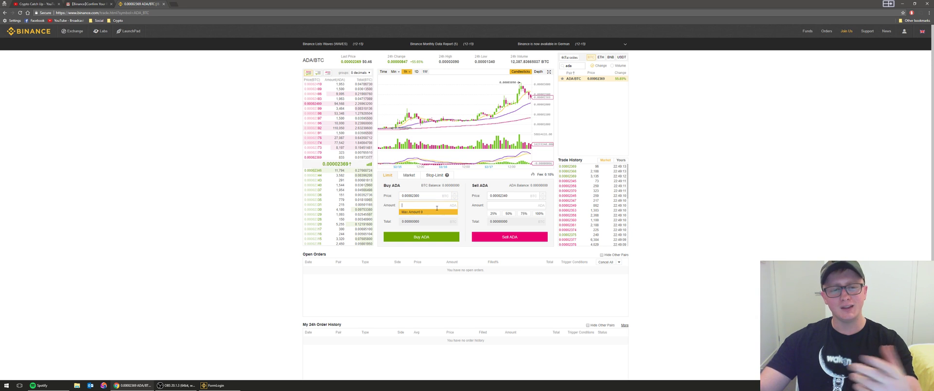
click(437, 207)
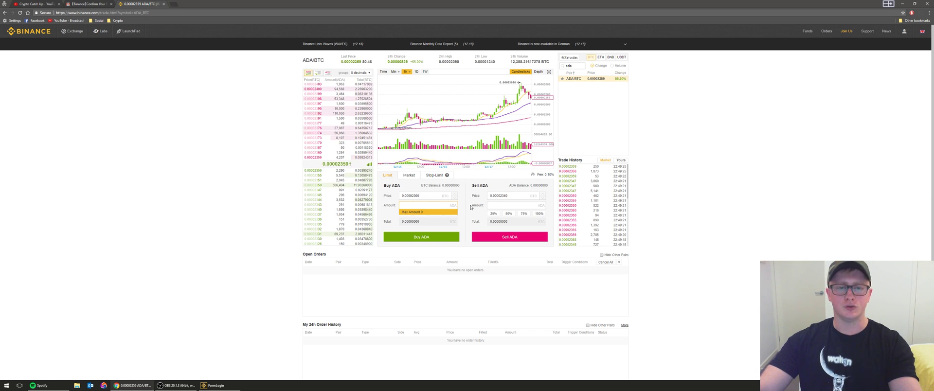
click(470, 207)
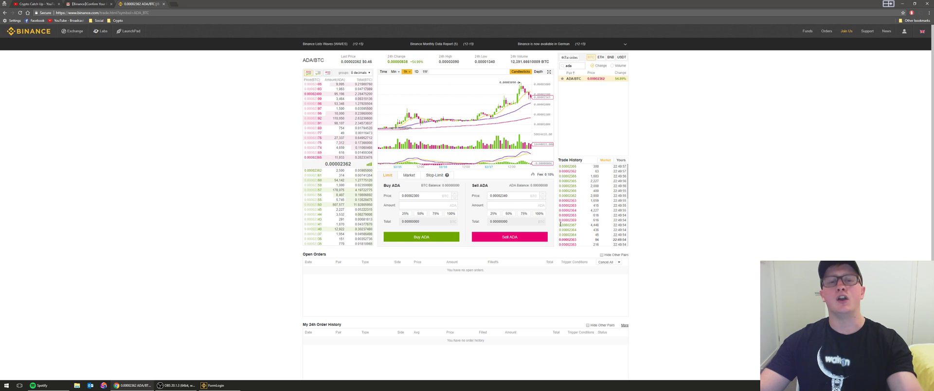
click(410, 175)
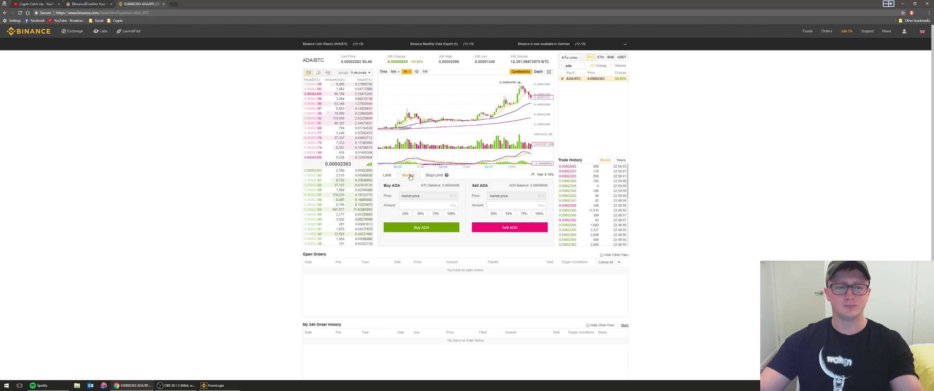
click(425, 206)
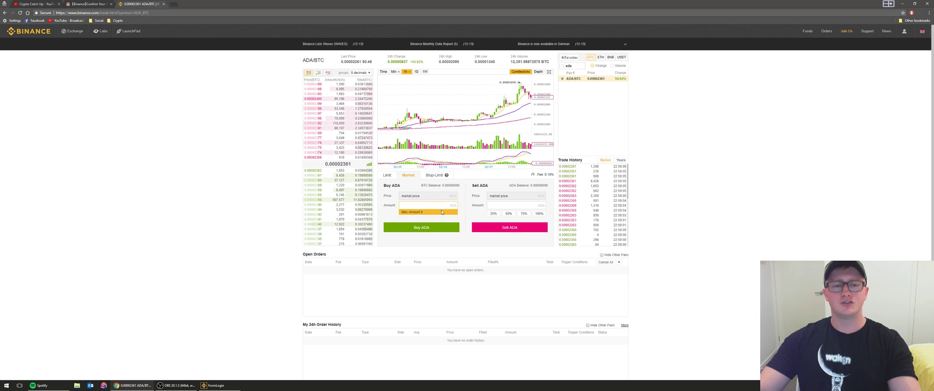
text(10)
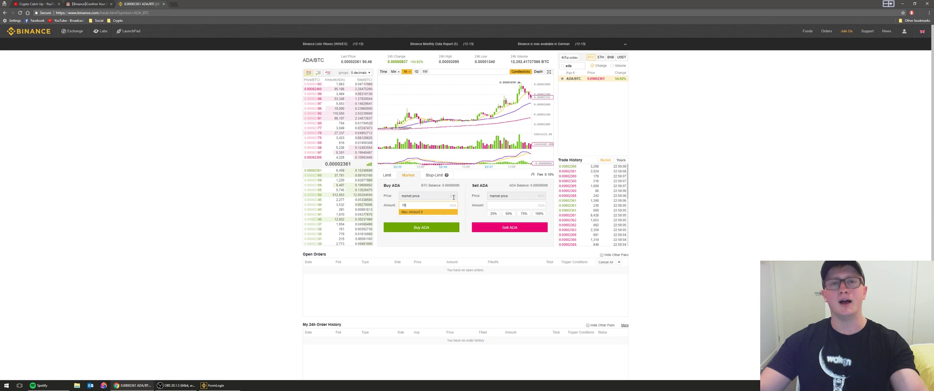
click(431, 231)
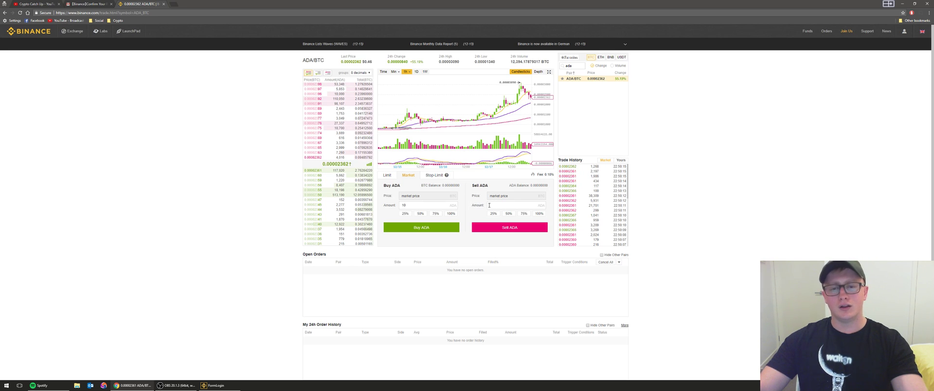
click(511, 205)
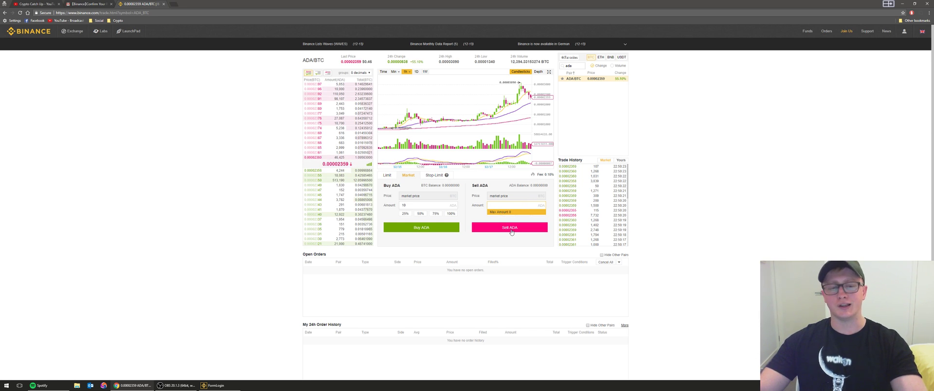
click(388, 176)
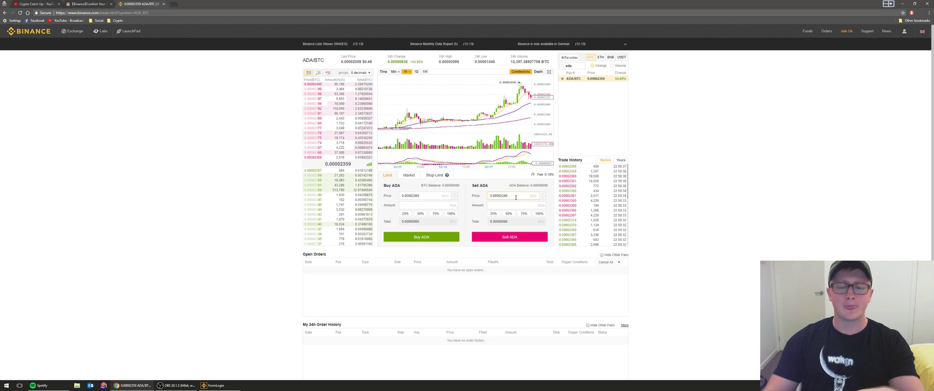
Step: Trim the ADA sell price, set amount to 100% of the zero balance, and switch to stop-limit
key(BackSpace)
key(BackSpace)
key(BackSpace)
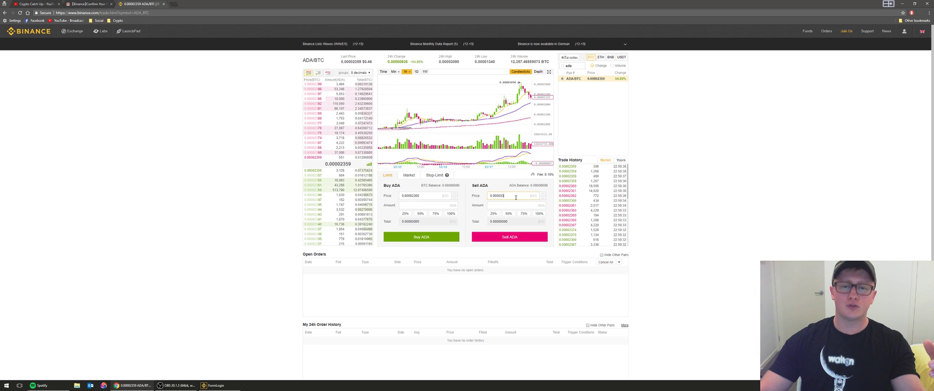
click(539, 215)
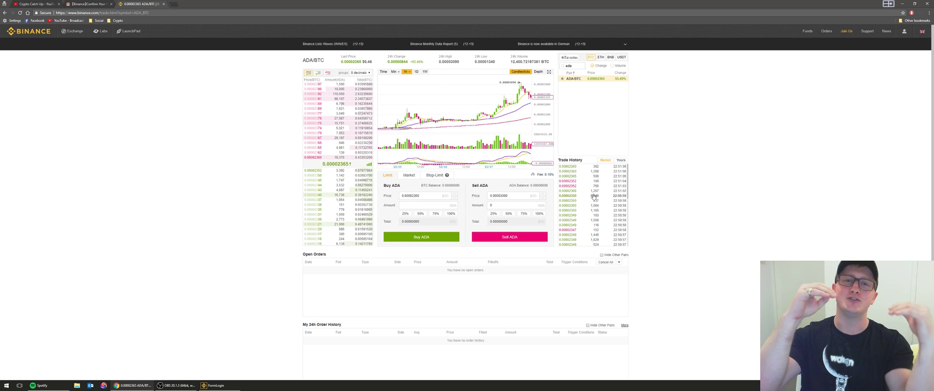
click(440, 177)
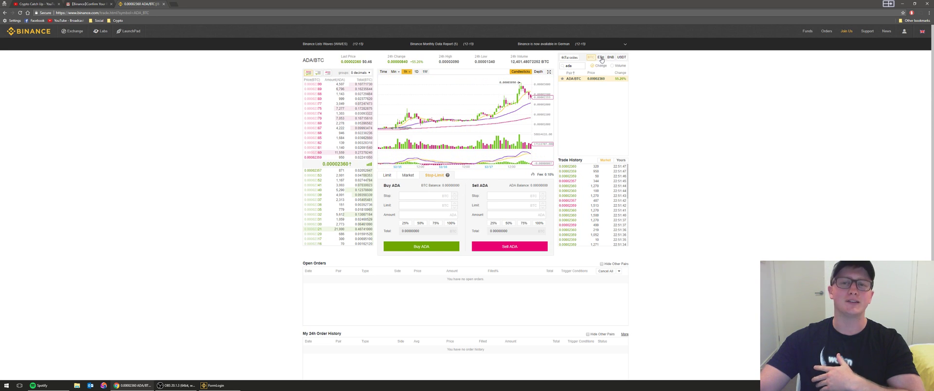
Step: View the ETH then BNB markets and clear the 'ada' pair filter
click(601, 58)
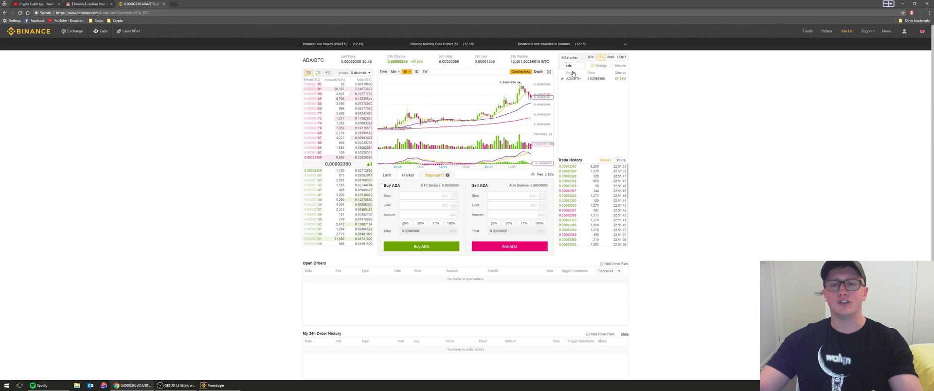
click(612, 58)
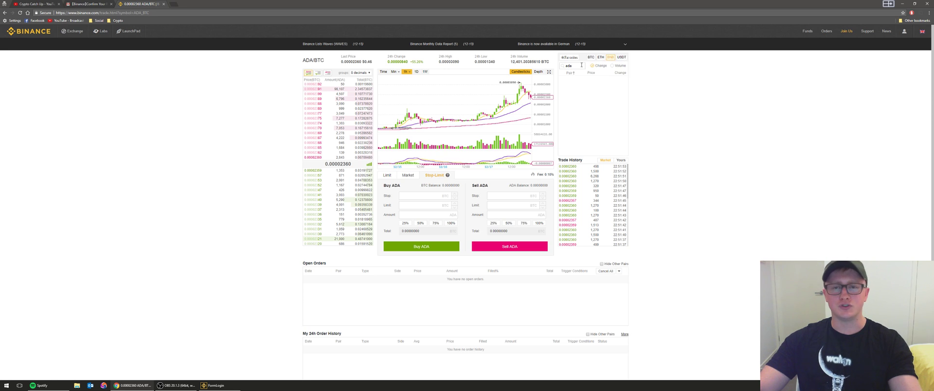
key(BackSpace)
key(BackSpace)
key(BackSpace)
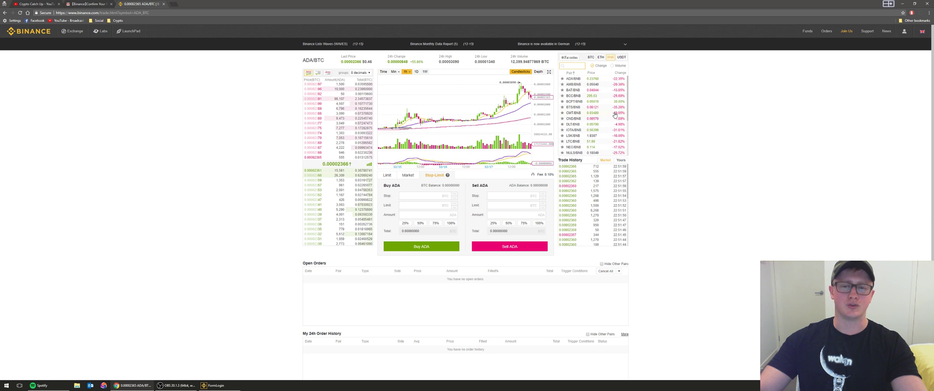
mouse_move(73, 31)
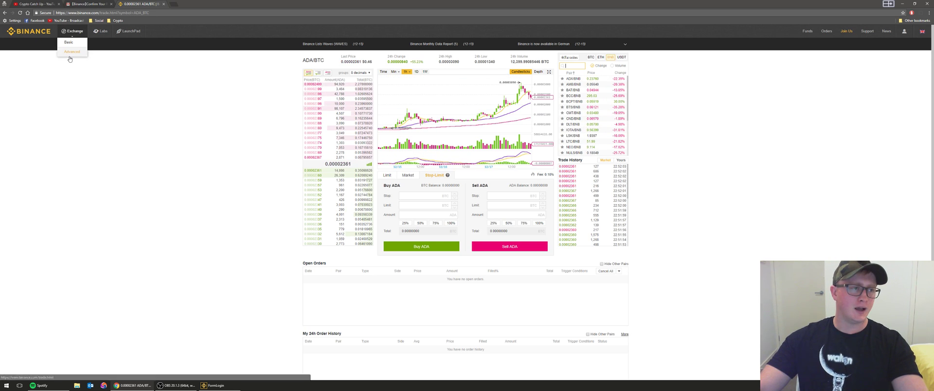
Step: Open the advanced trading view on 1D candles and zoom in on recent ADA/BTC bars
click(70, 55)
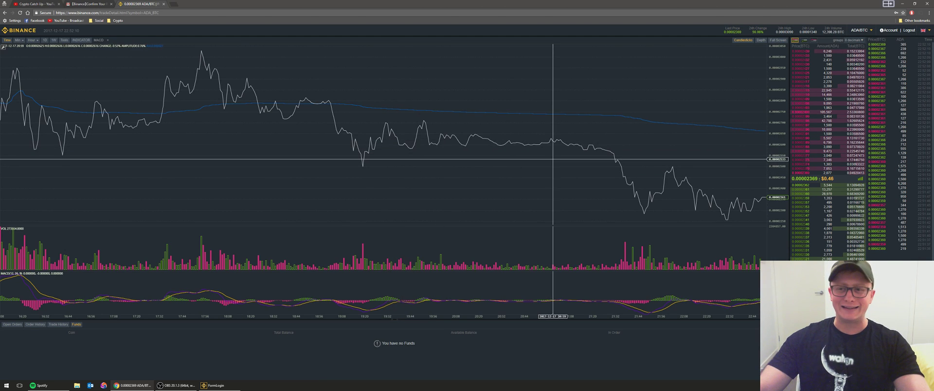
click(45, 41)
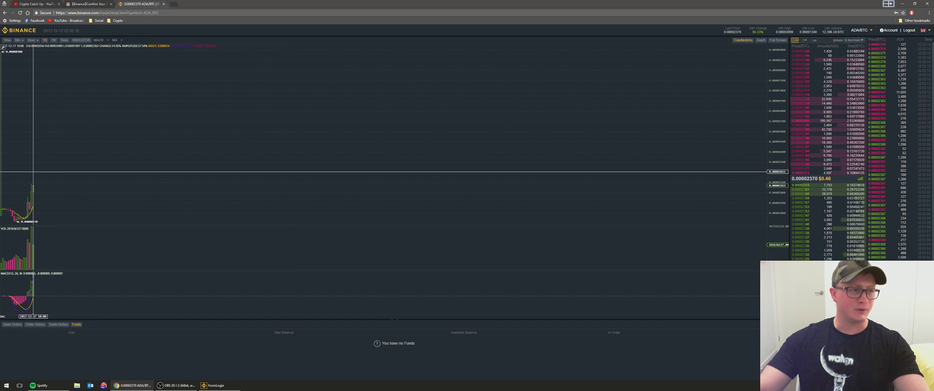
scroll(33, 172, up, 2)
scroll(39, 171, up, 2)
scroll(73, 171, up, 2)
scroll(132, 180, up, 2)
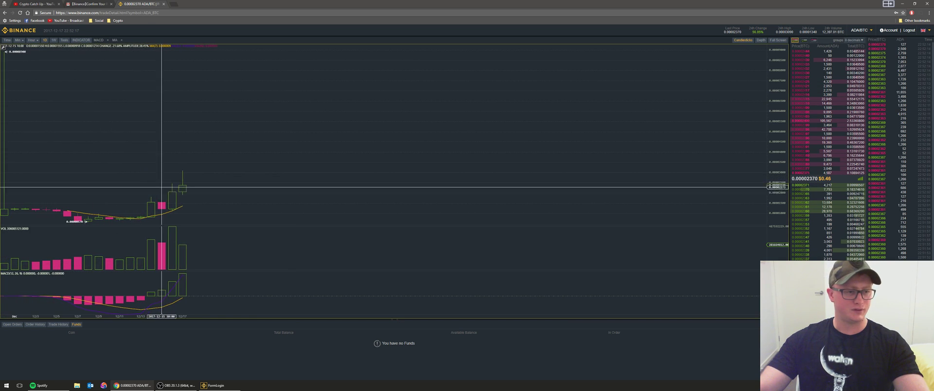
scroll(190, 187, up, 2)
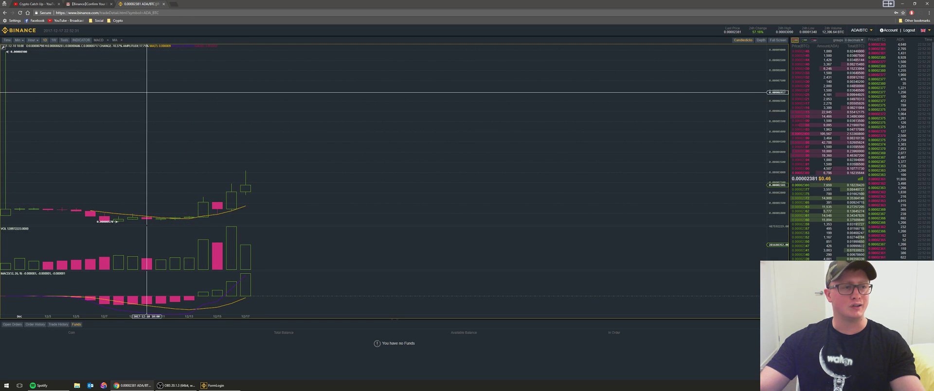
Step: Start a Trend Line from the drawing tools, place one anchor, then cancel it
click(64, 41)
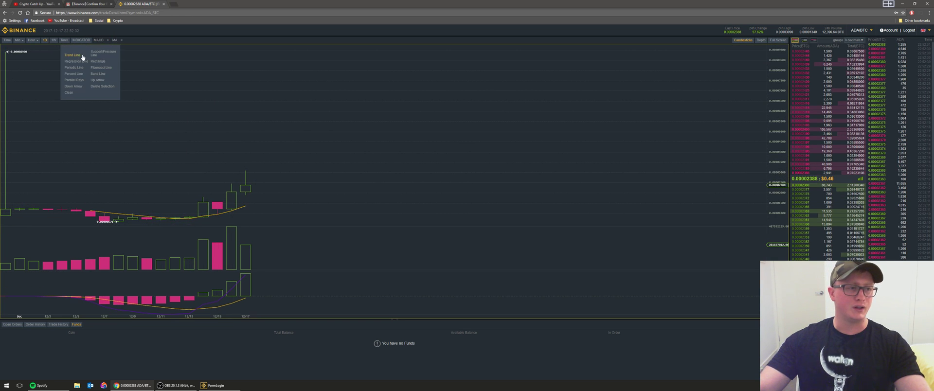
click(73, 54)
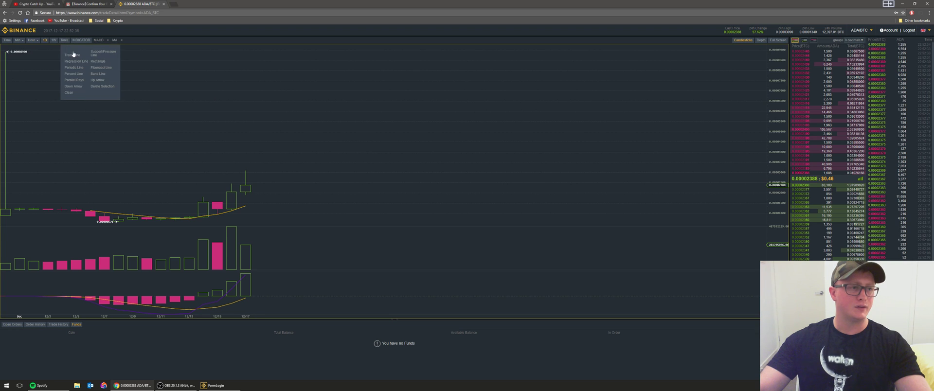
click(73, 55)
click(90, 180)
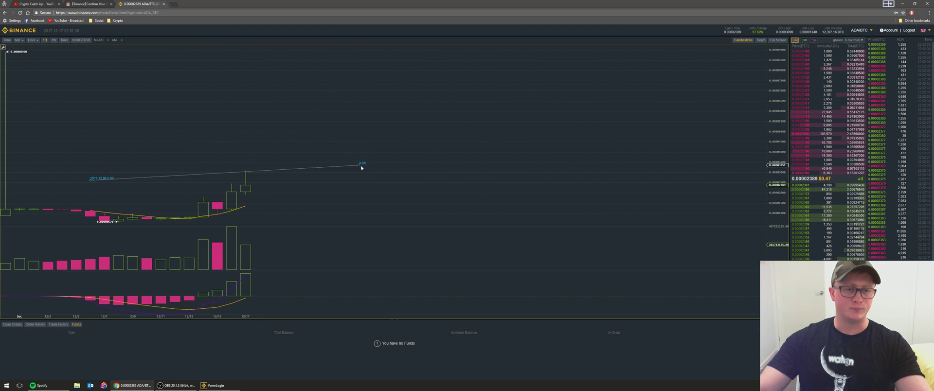
key(Escape)
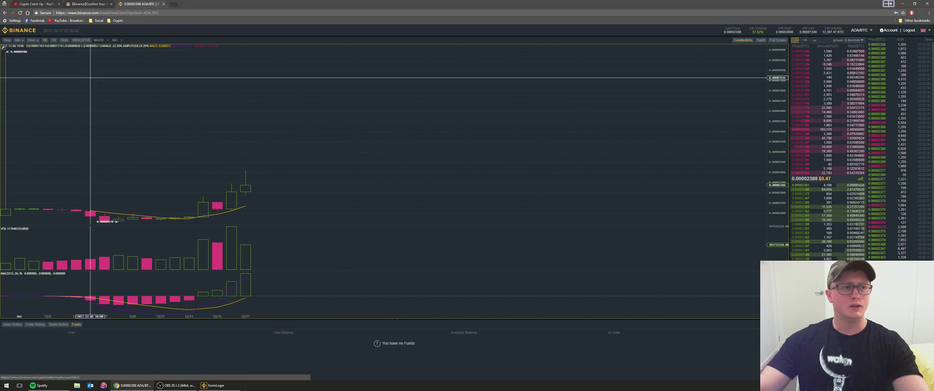
Step: From the home page open Deposits & Withdrawals and toggle Hide 0 Balances on then off
click(22, 31)
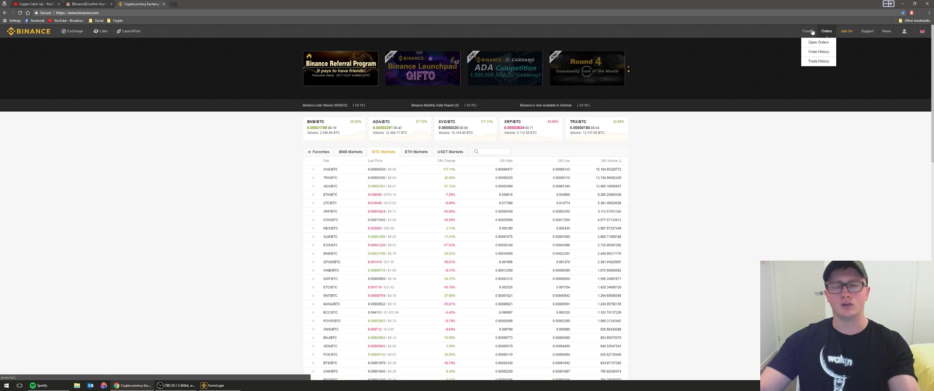
mouse_move(807, 30)
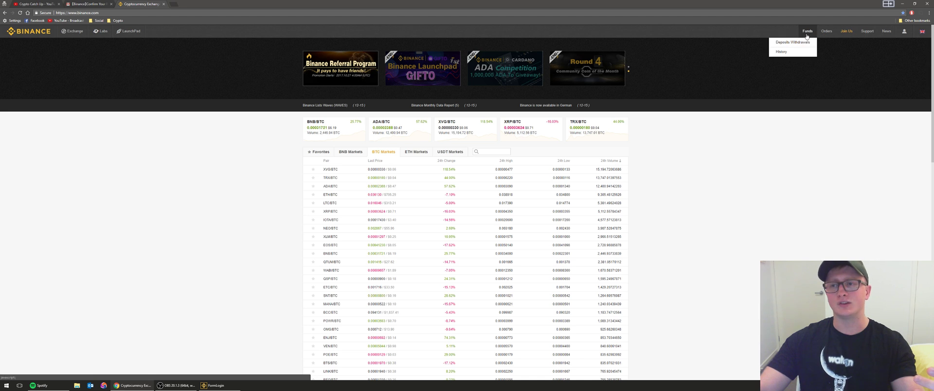
click(798, 43)
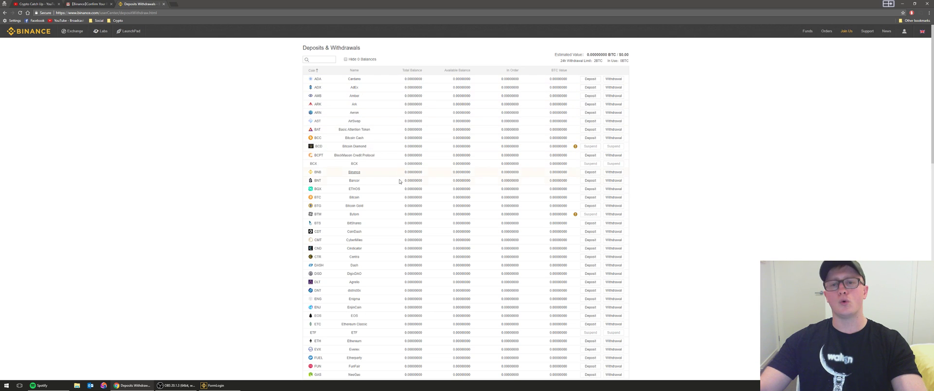
scroll(418, 223, down, 5)
scroll(411, 146, up, 5)
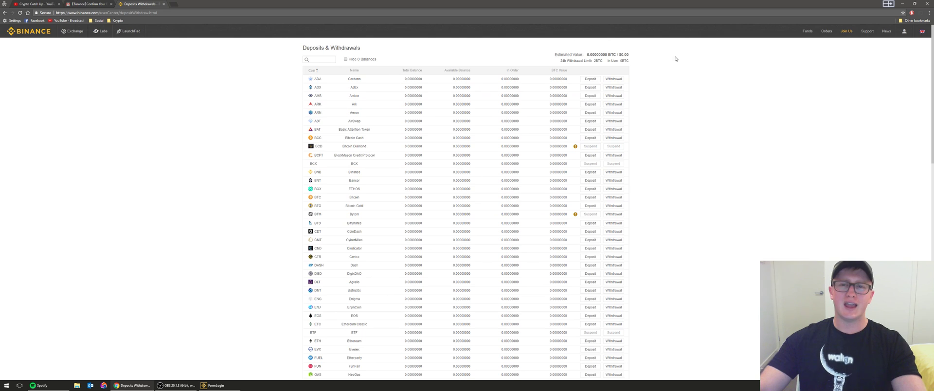
click(346, 59)
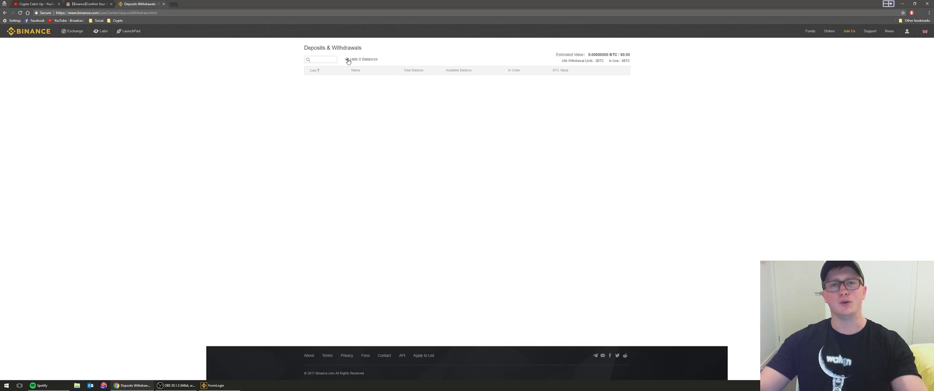
click(347, 60)
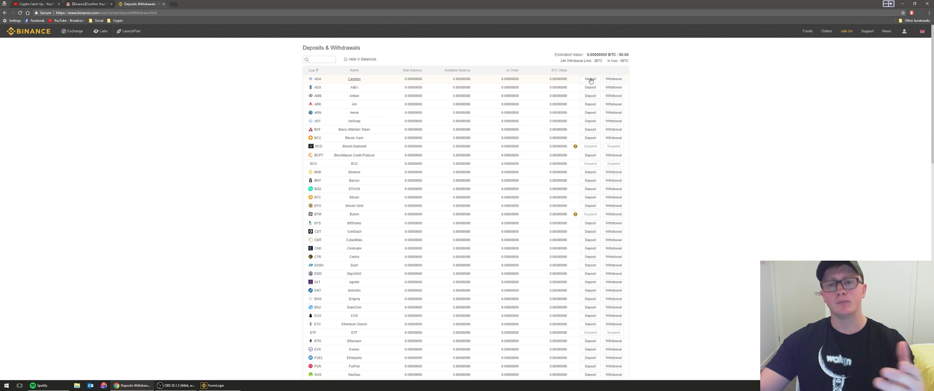
Step: Reveal the Cardano (ADA) deposit address and copy it to the clipboard
click(590, 79)
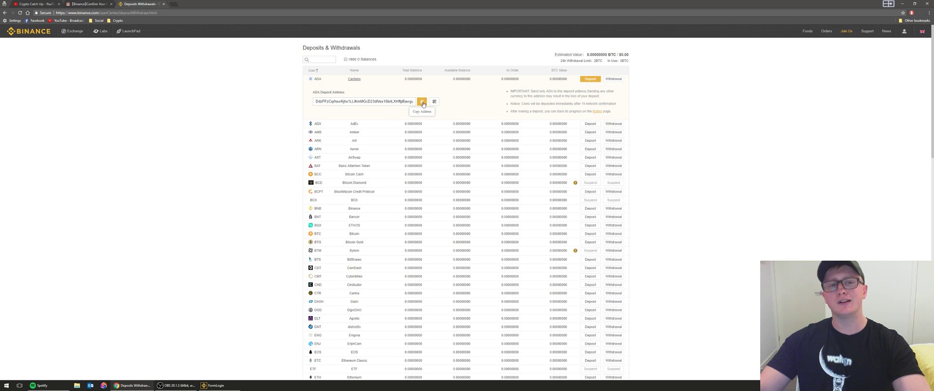
click(423, 103)
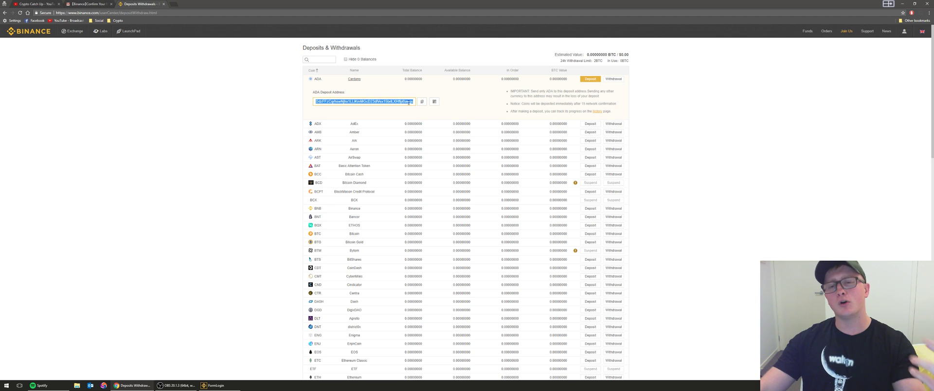
click(539, 119)
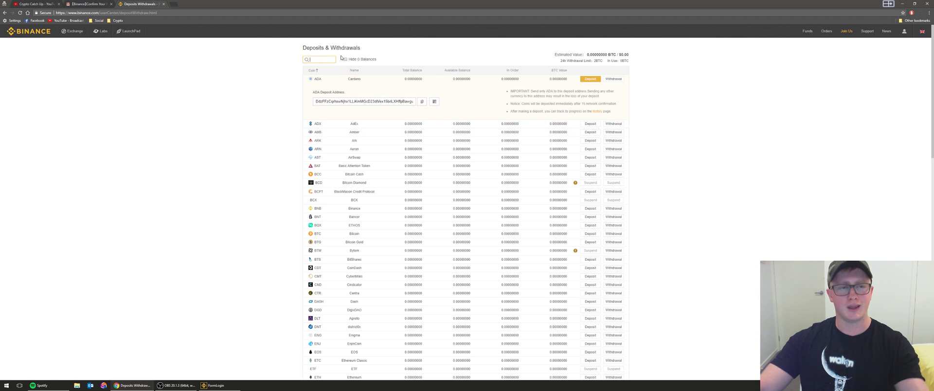
Step: Filter the coin list by 'btc', reveal the Bitcoin deposit address, and copy it
text(btc)
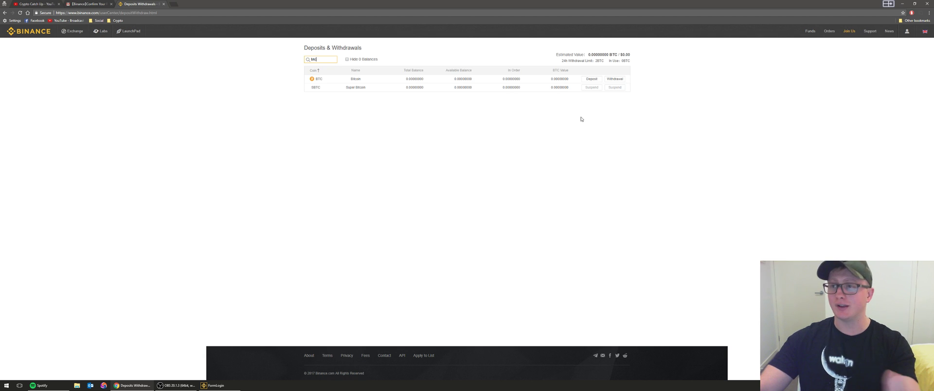
click(593, 80)
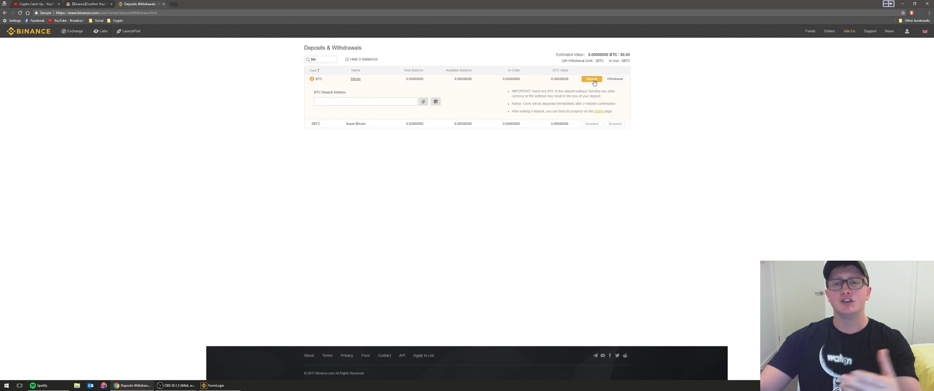
click(423, 103)
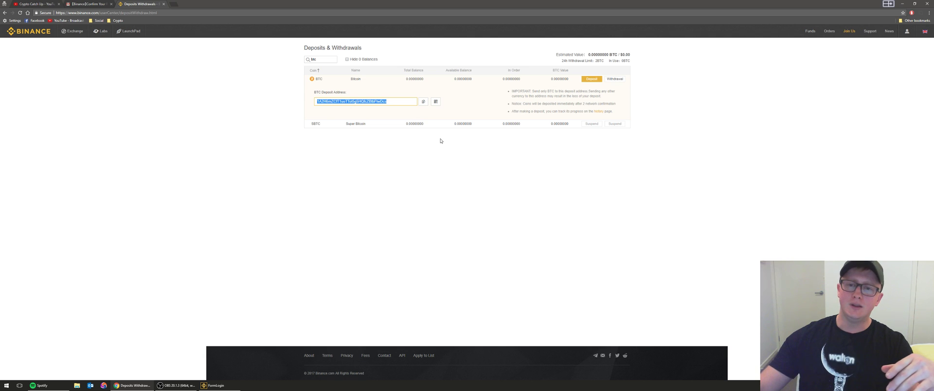
click(624, 97)
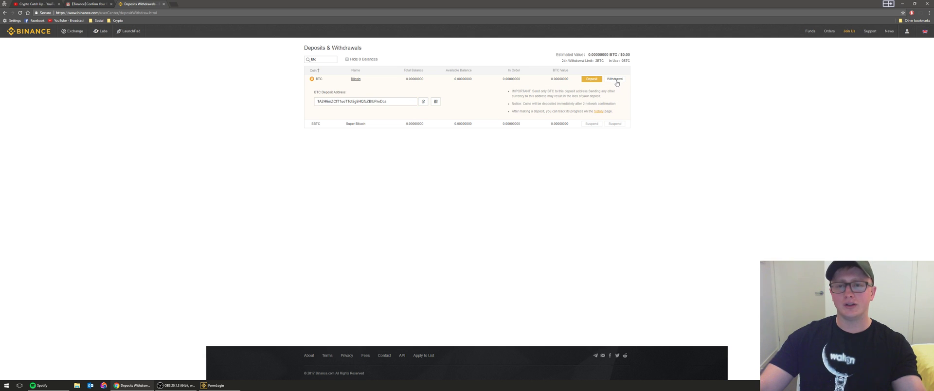
click(615, 80)
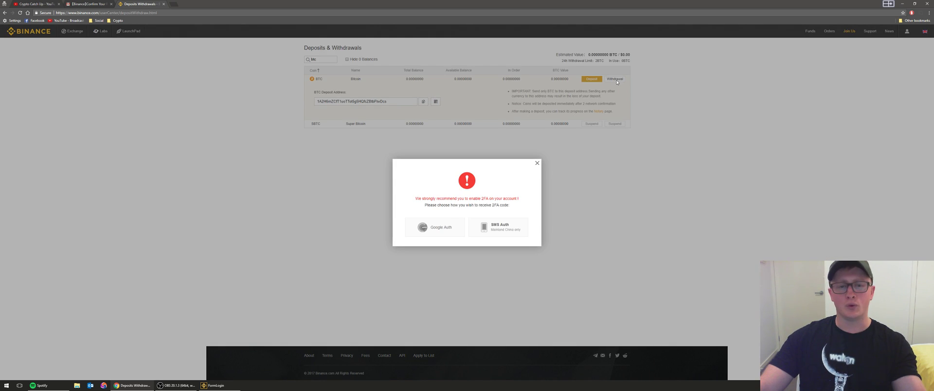
click(537, 162)
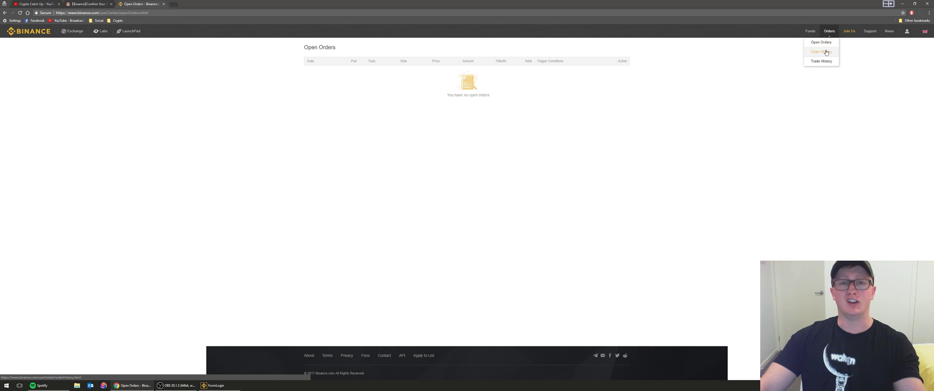
mouse_move(829, 31)
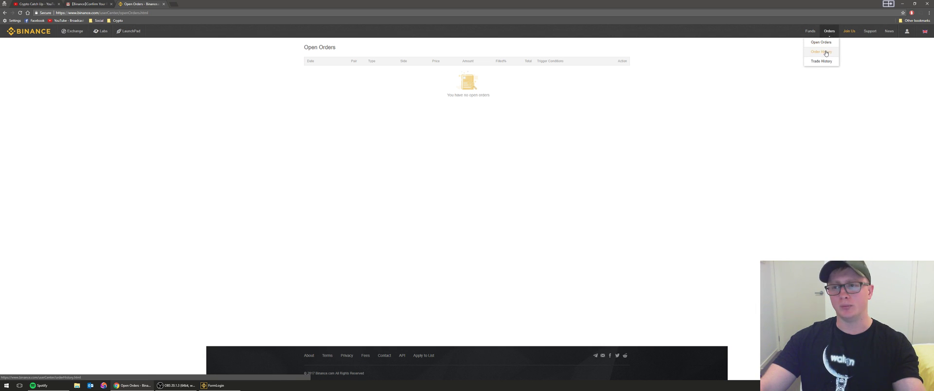
Step: Check the empty Order History page, then return to the Crypto Catch Up YouTube tab
click(826, 51)
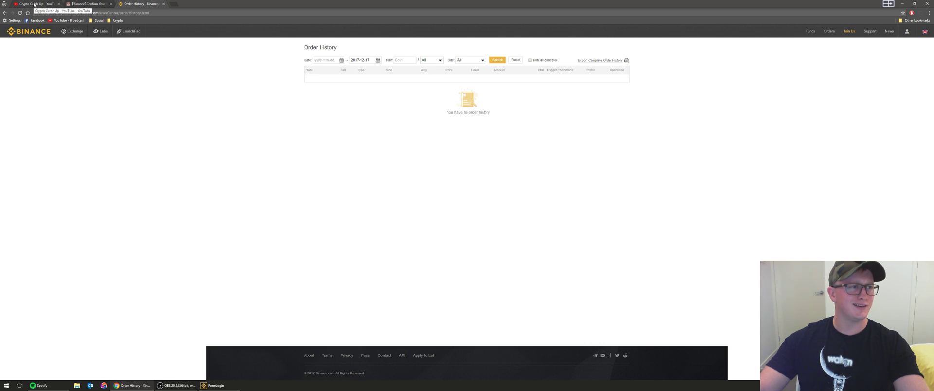
click(35, 4)
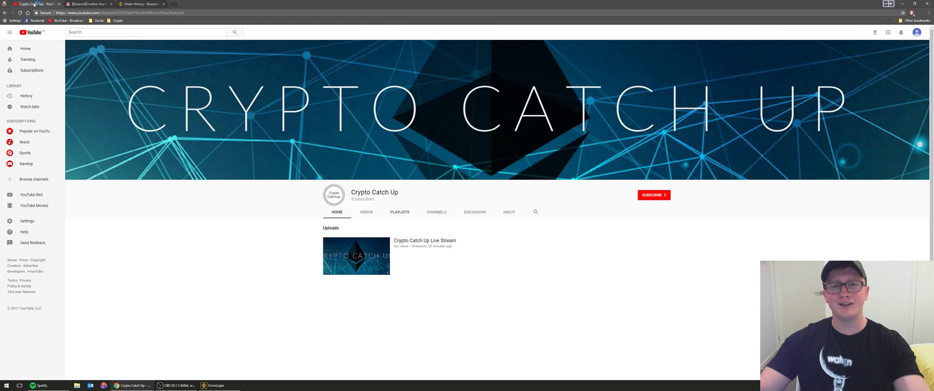